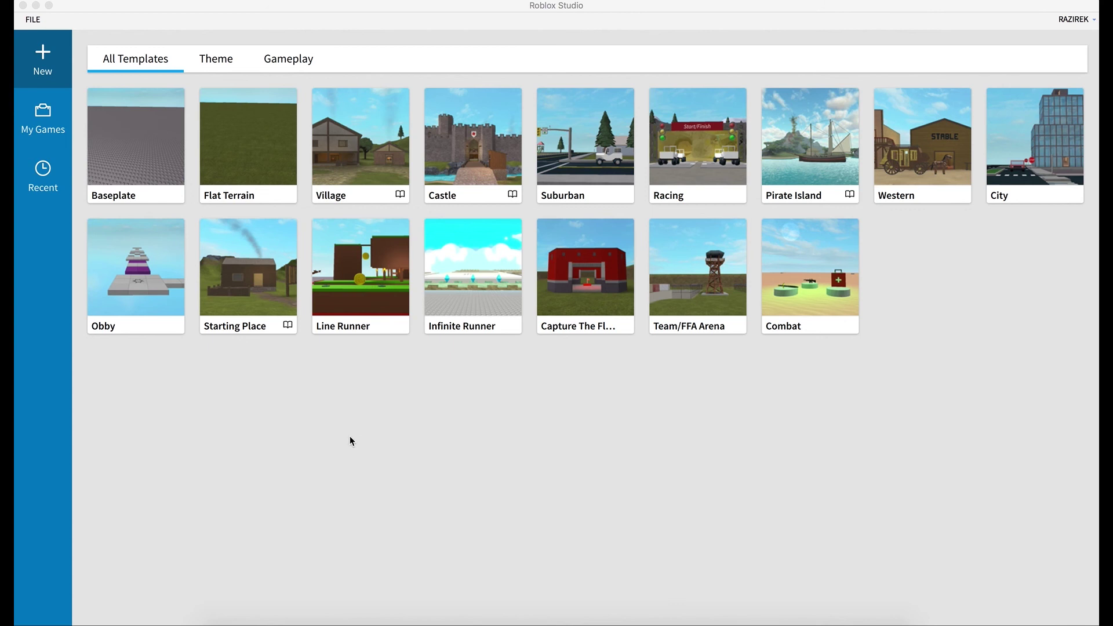
Start a new Baseplate place, switch to the HOME tab and close the Toolbox panel
left_click(150, 146)
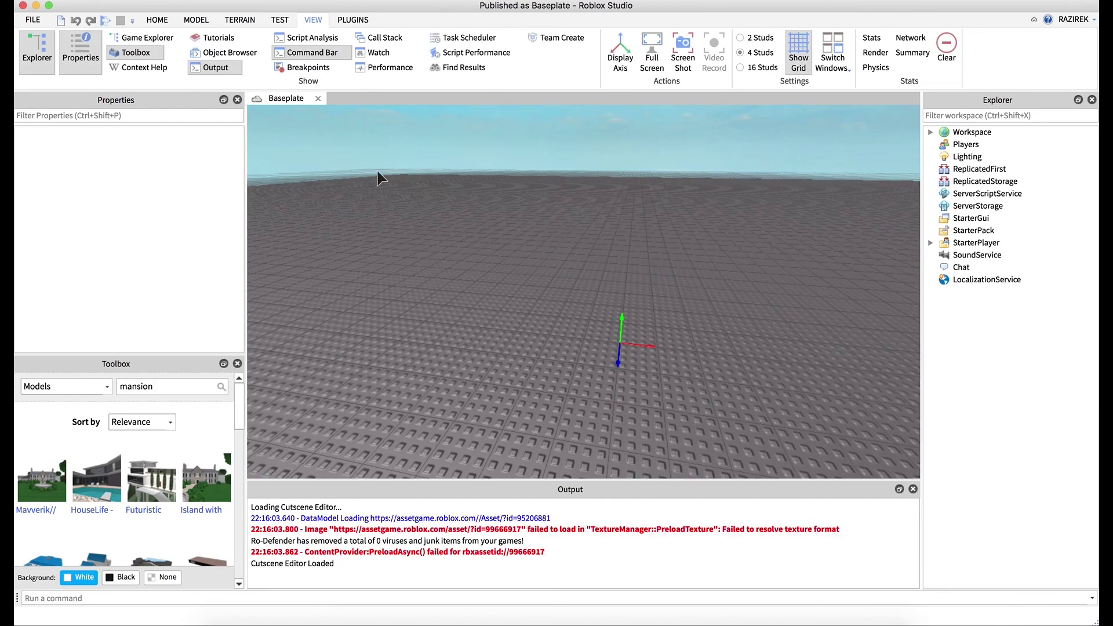
left_click(161, 20)
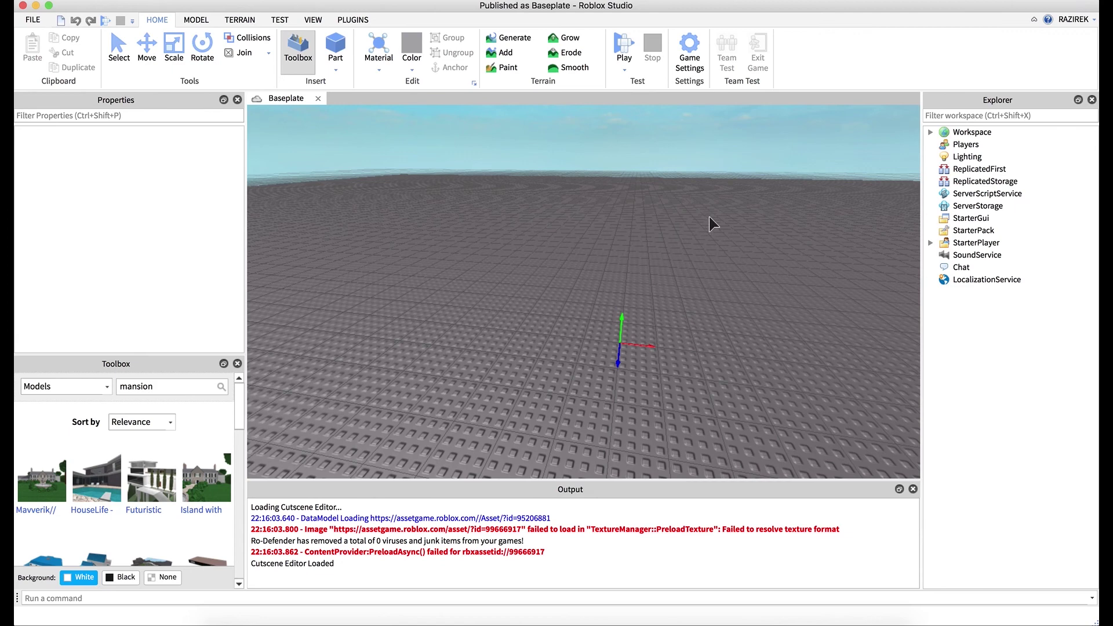
double_click(197, 389)
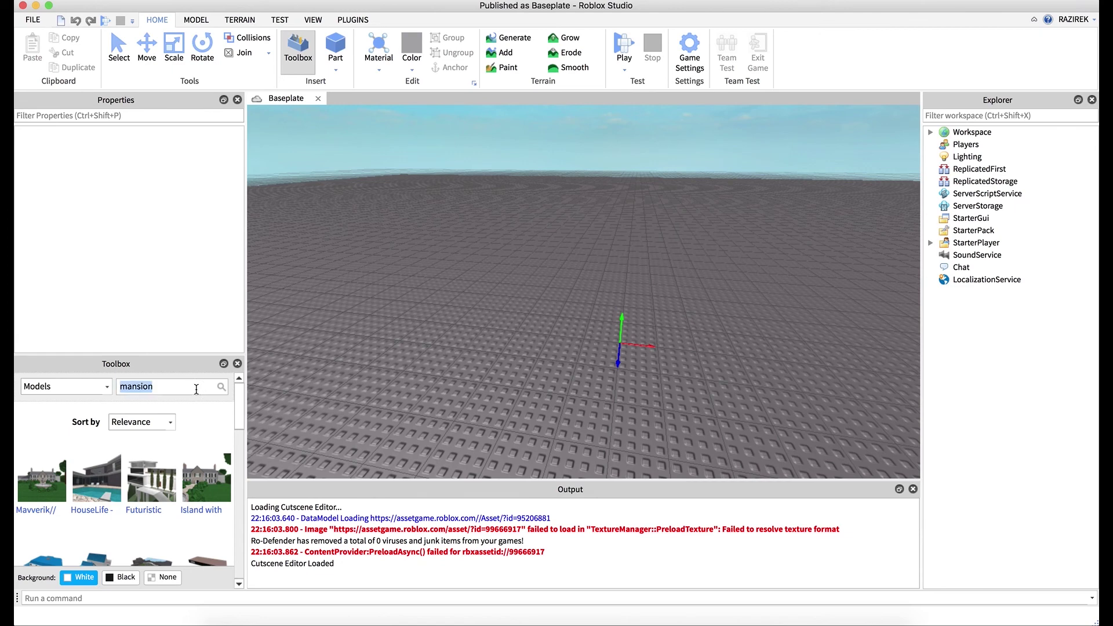
left_click(237, 363)
right_click_drag(498, 319, 499, 318)
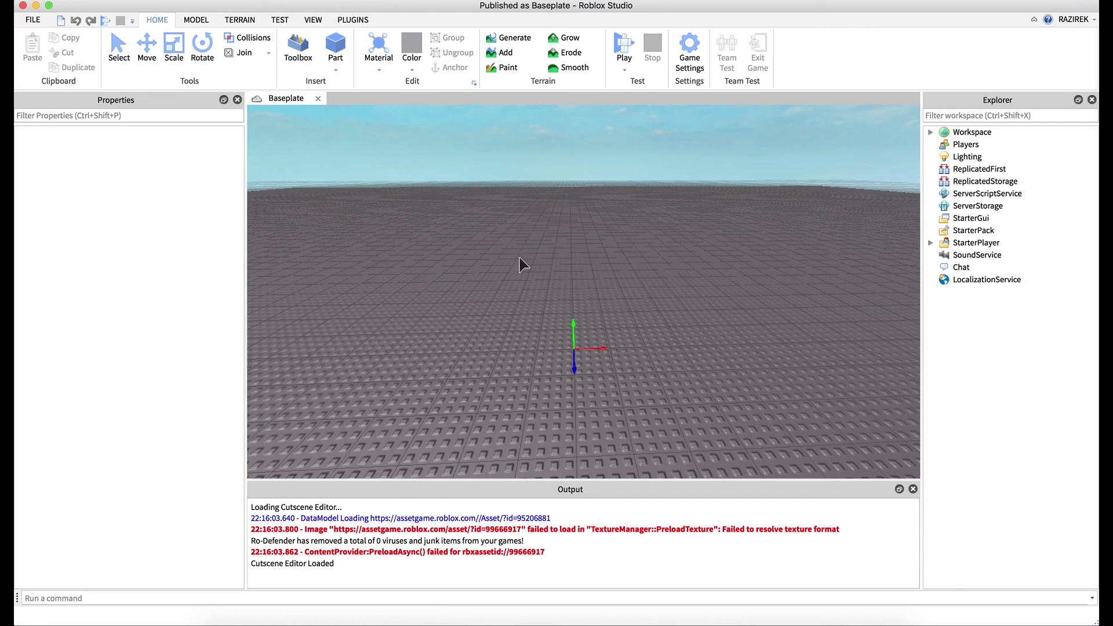
scroll(630, 270, "down", 2)
scroll(631, 273, "up", 1)
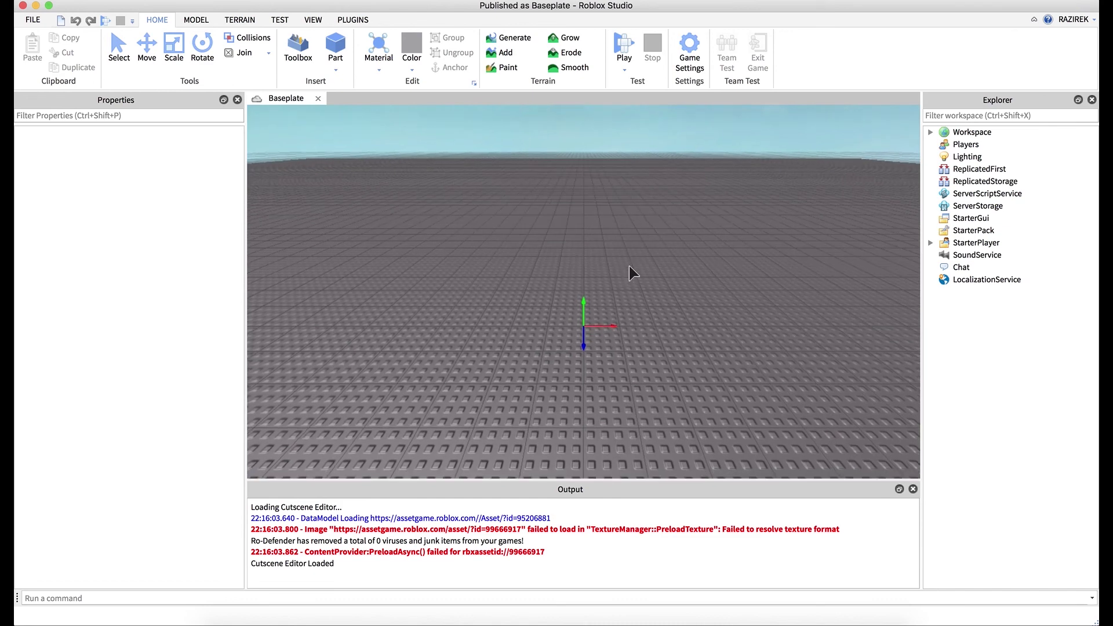
scroll(630, 274, "up", 1)
right_click_drag(539, 280, 543, 275)
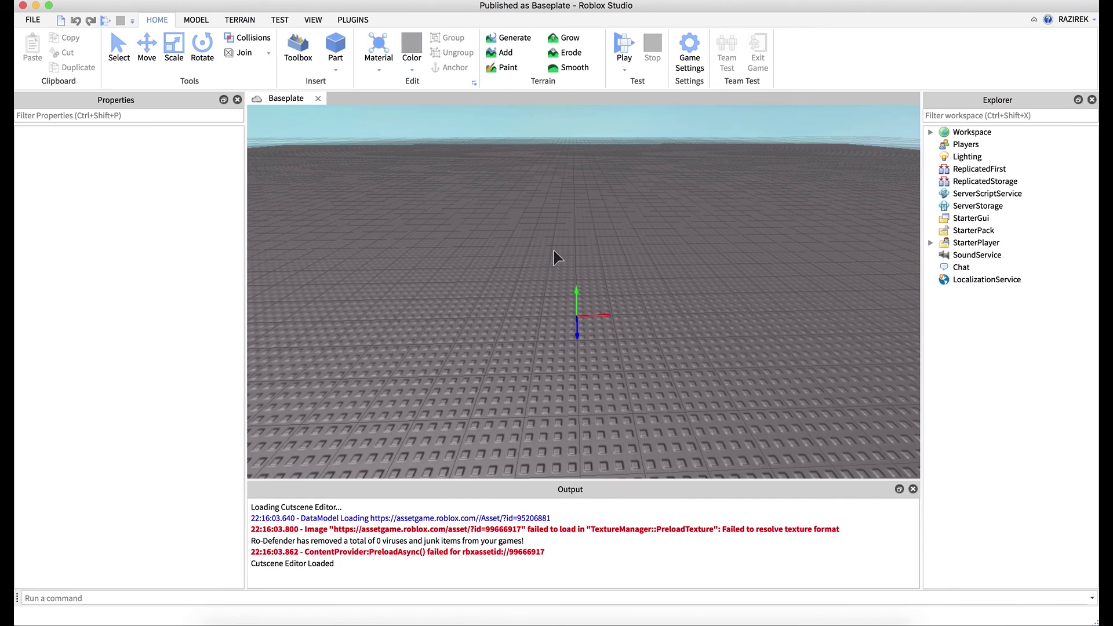
right_click_drag(568, 254, 567, 254)
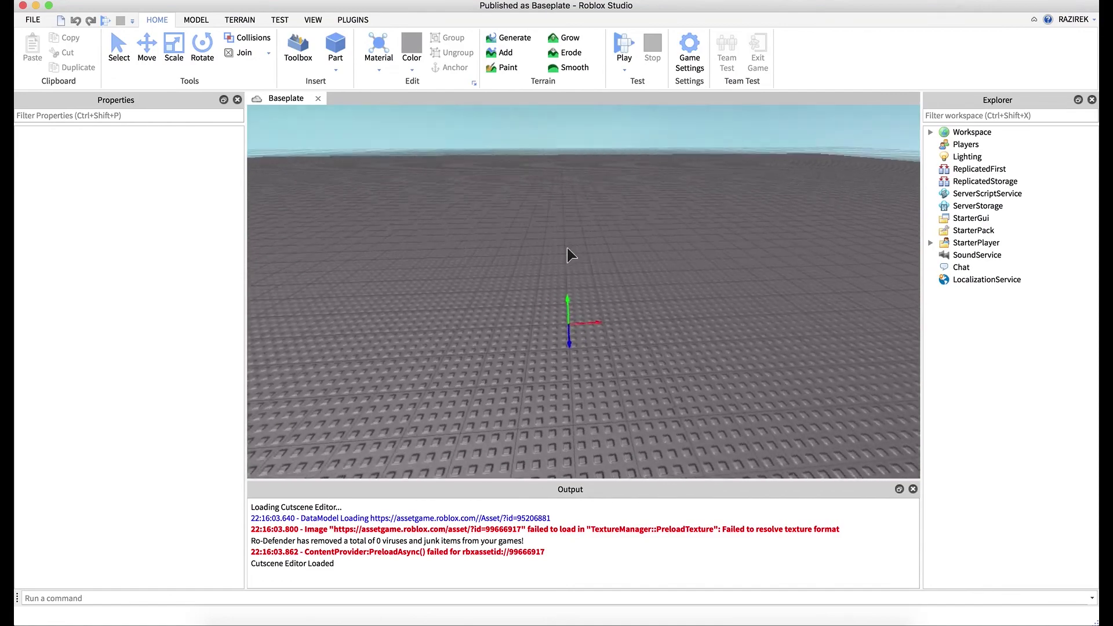
right_click_drag(566, 254, 567, 254)
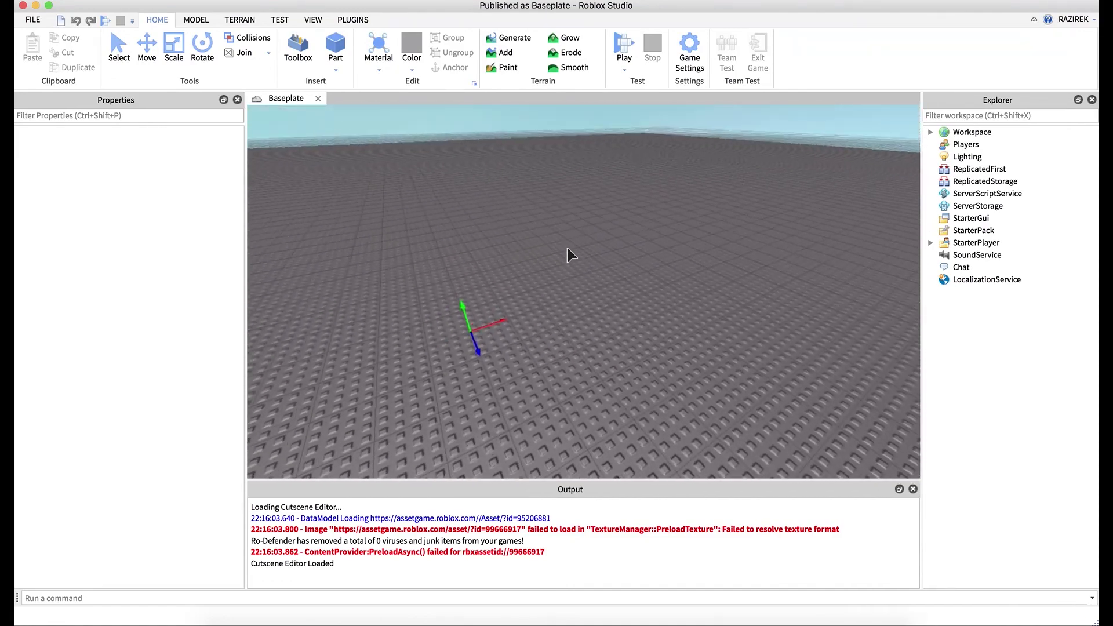
scroll(566, 254, "up", 5)
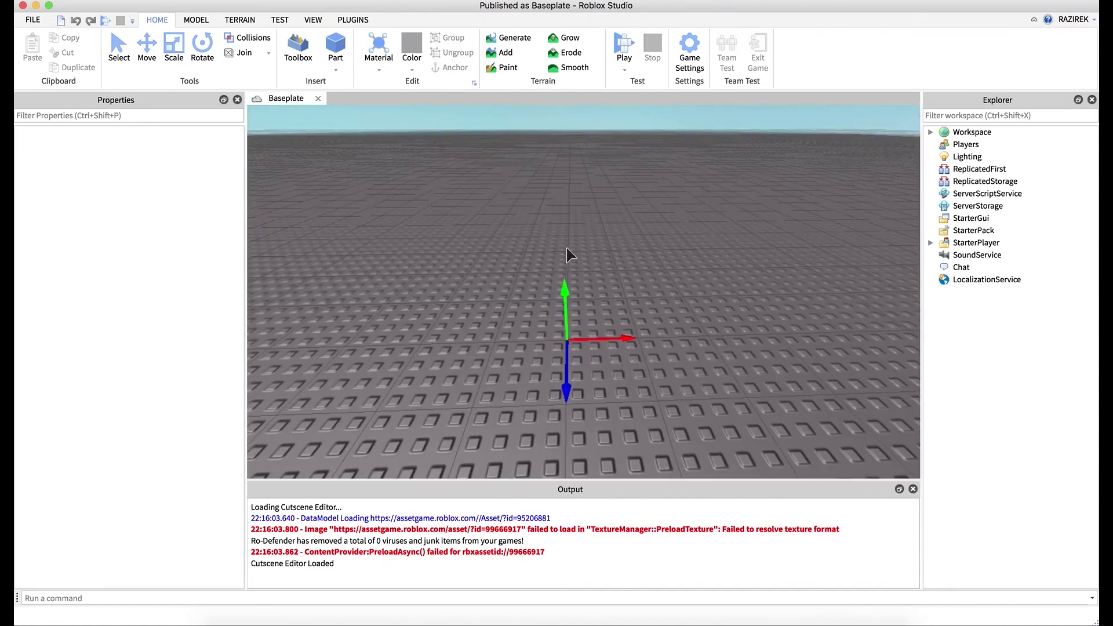
scroll(568, 254, "down", 5)
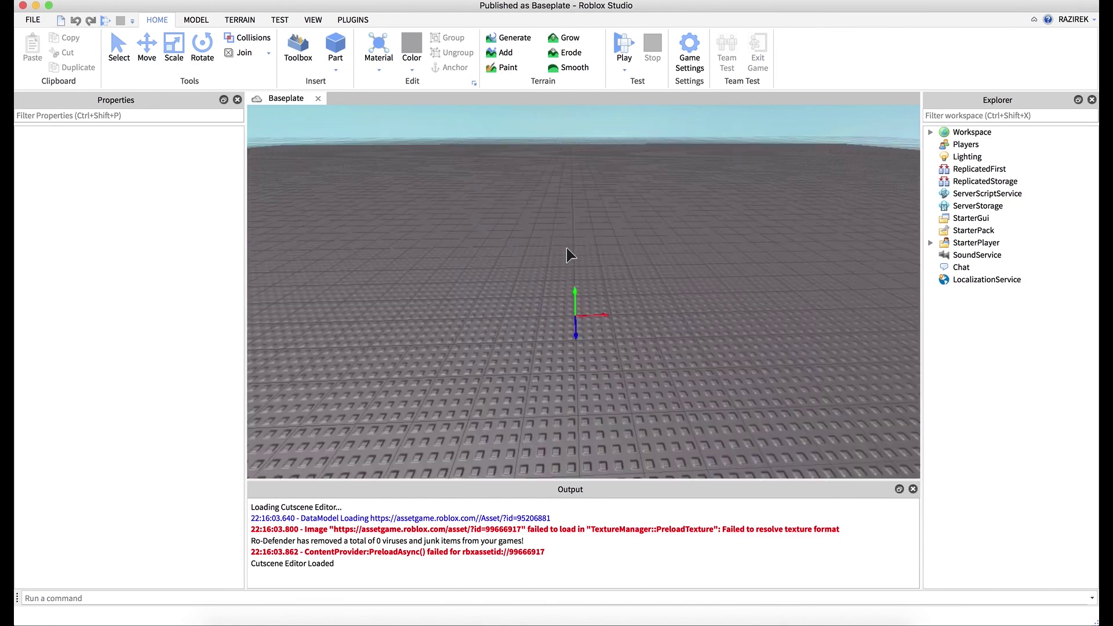
scroll(566, 255, "up", 3)
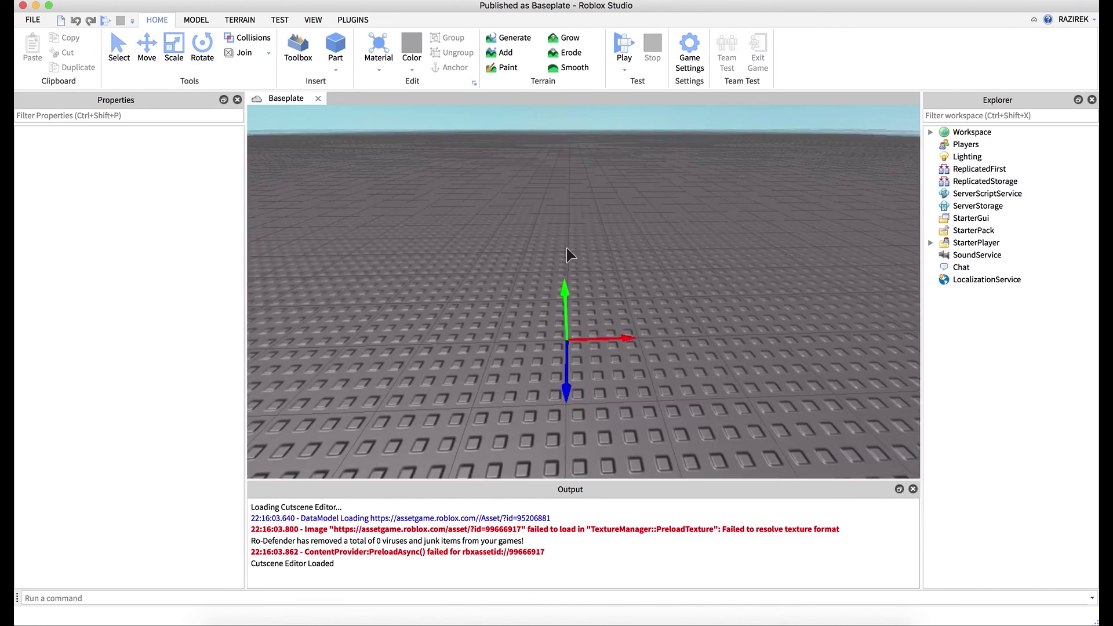
right_click_drag(575, 254, 574, 255)
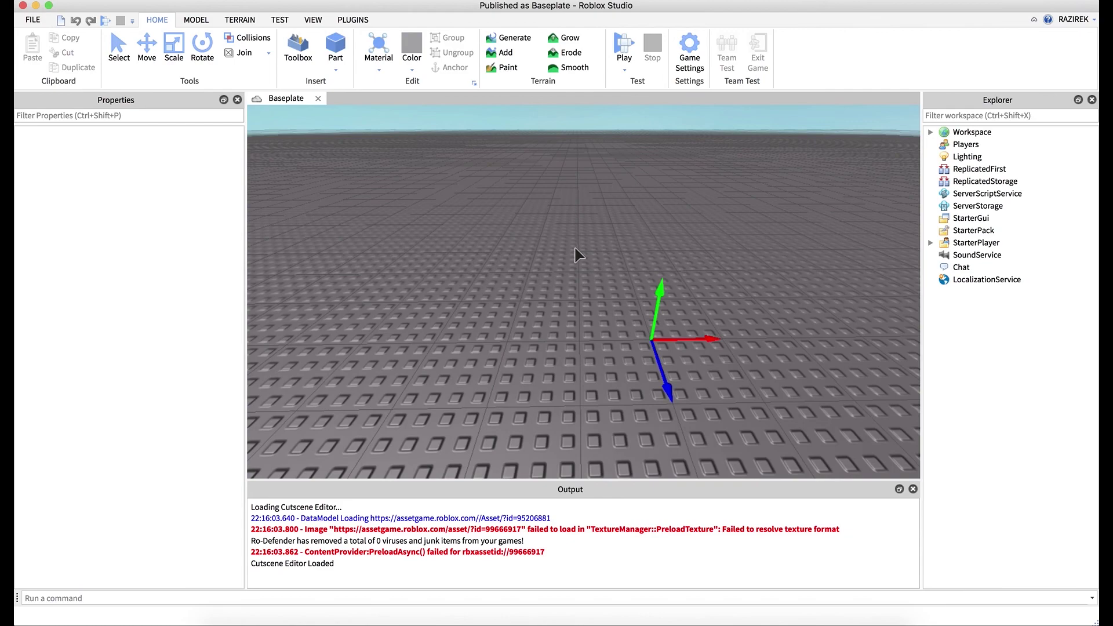
scroll(574, 254, "up", 2)
scroll(575, 254, "up", 2)
scroll(575, 254, "down", 5)
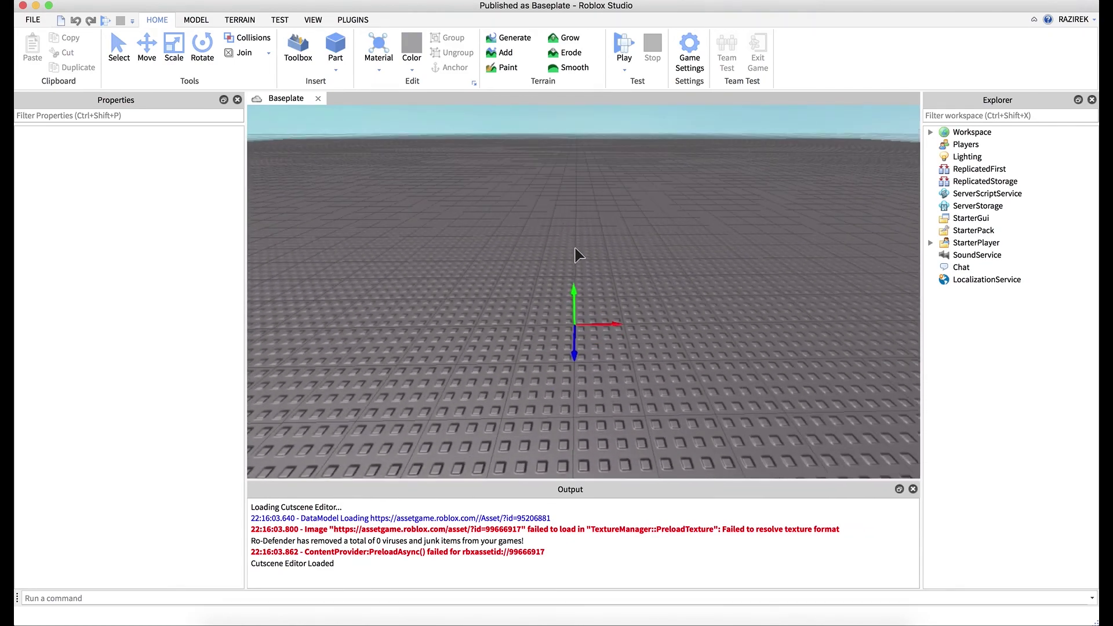
scroll(576, 254, "up", 2)
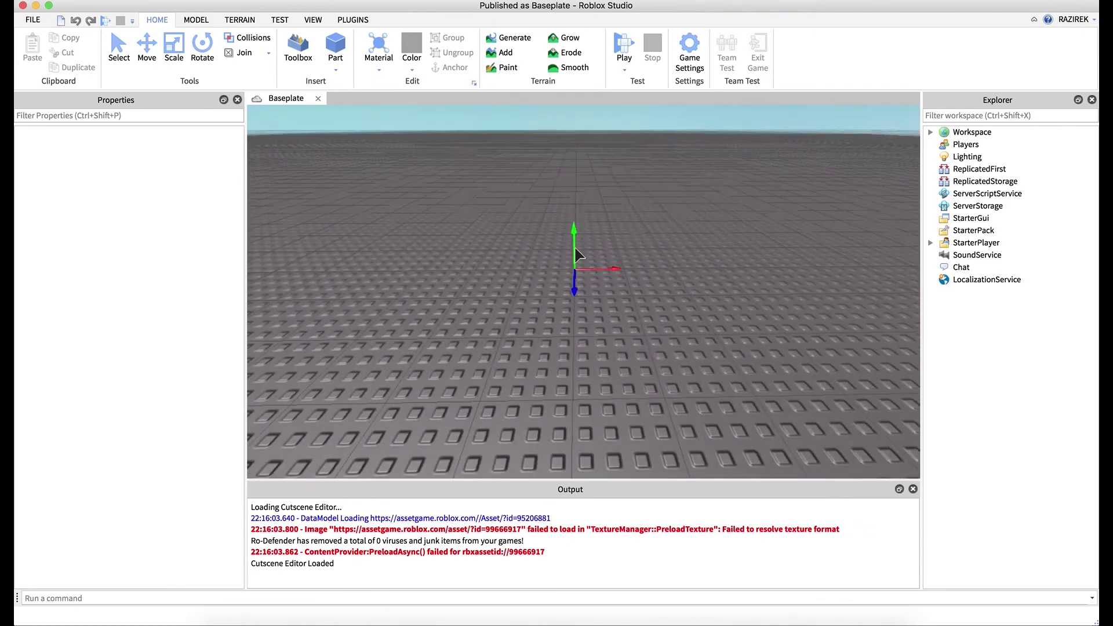
scroll(575, 254, "down", 3)
scroll(575, 254, "up", 3)
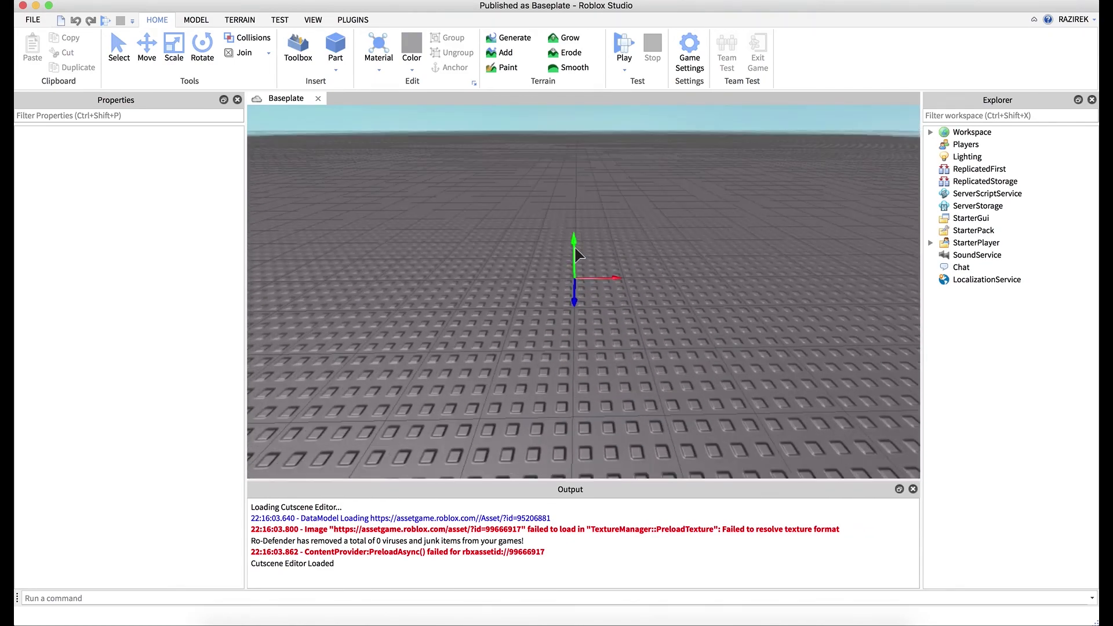
scroll(575, 254, "up", 2)
scroll(575, 254, "down", 2)
right_click_drag(574, 254, 575, 255)
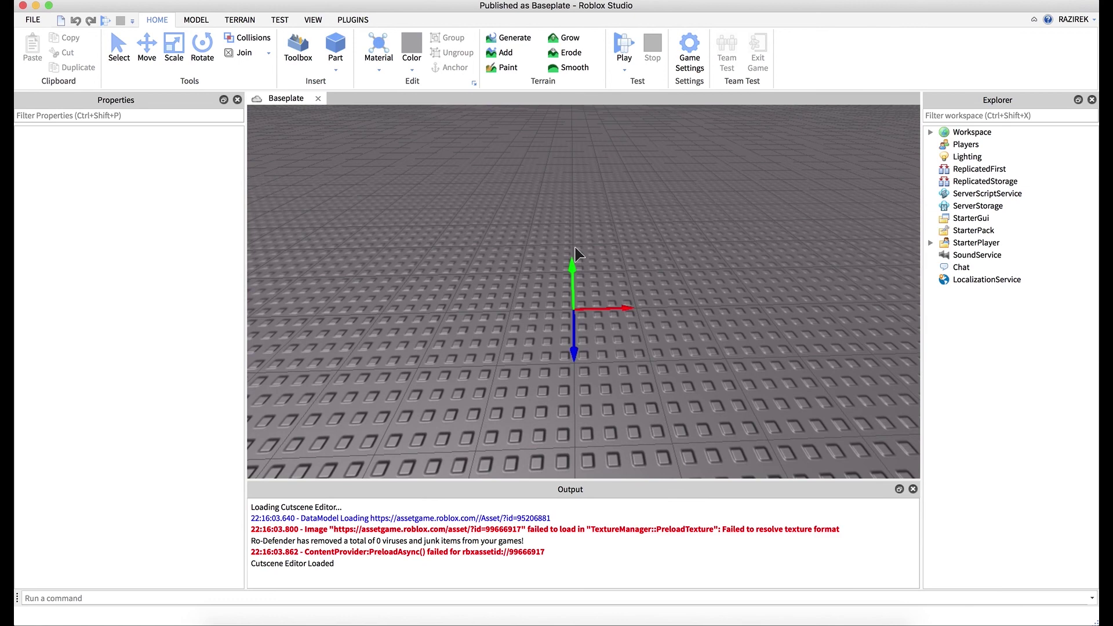
right_click_drag(571, 212, 575, 192)
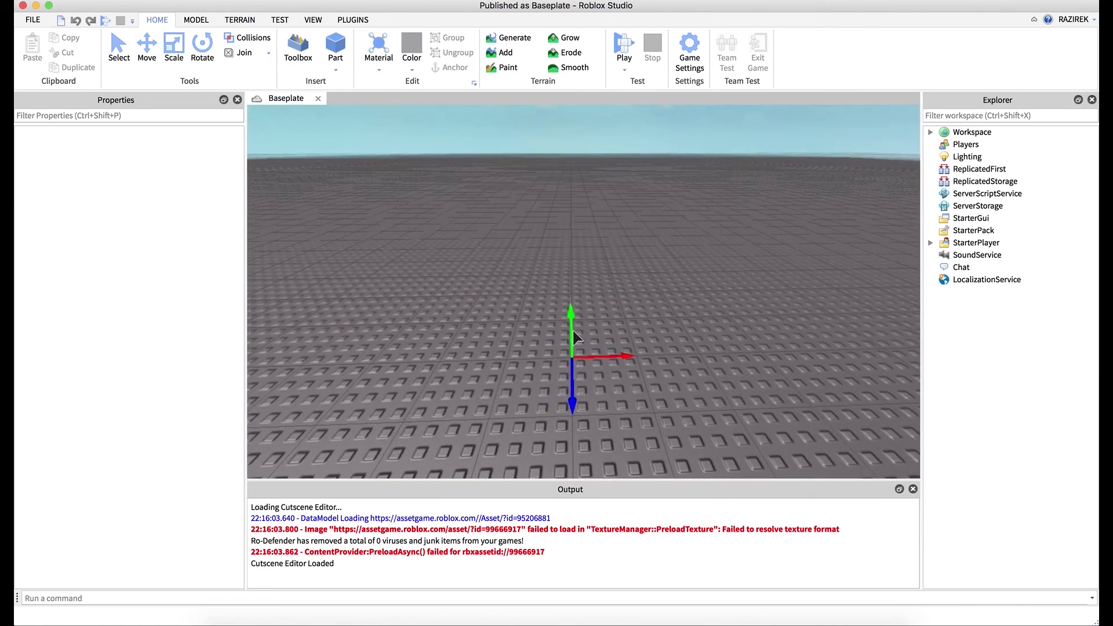
right_click_drag(577, 309, 577, 347)
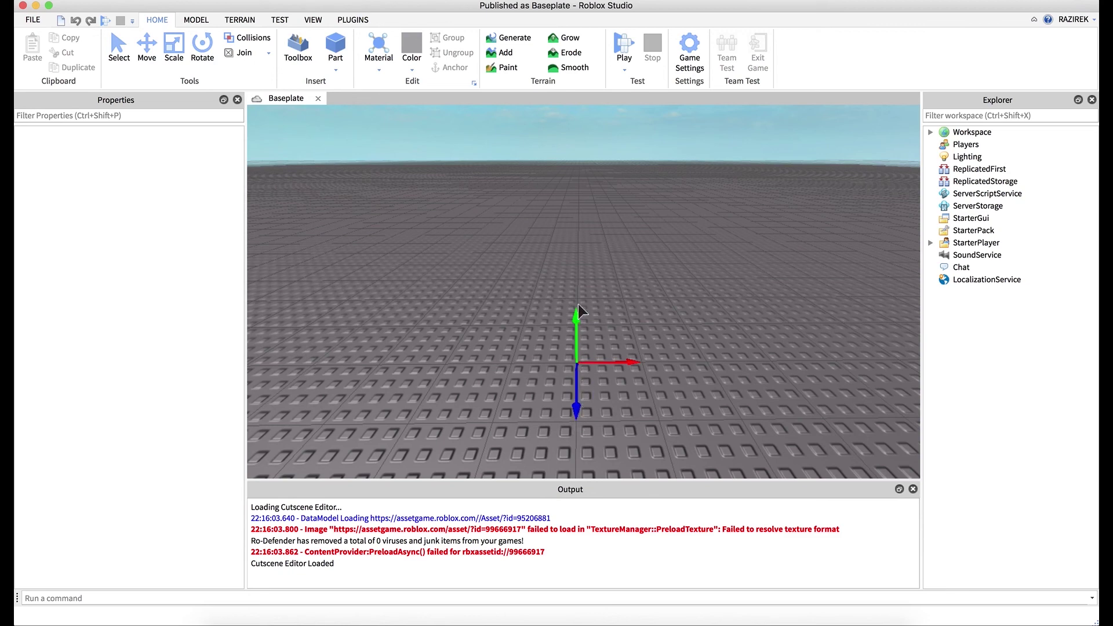
mouse_move(591, 344)
right_mouse_down()
mouse_move(596, 352)
mouse_move(595, 336)
right_mouse_up()
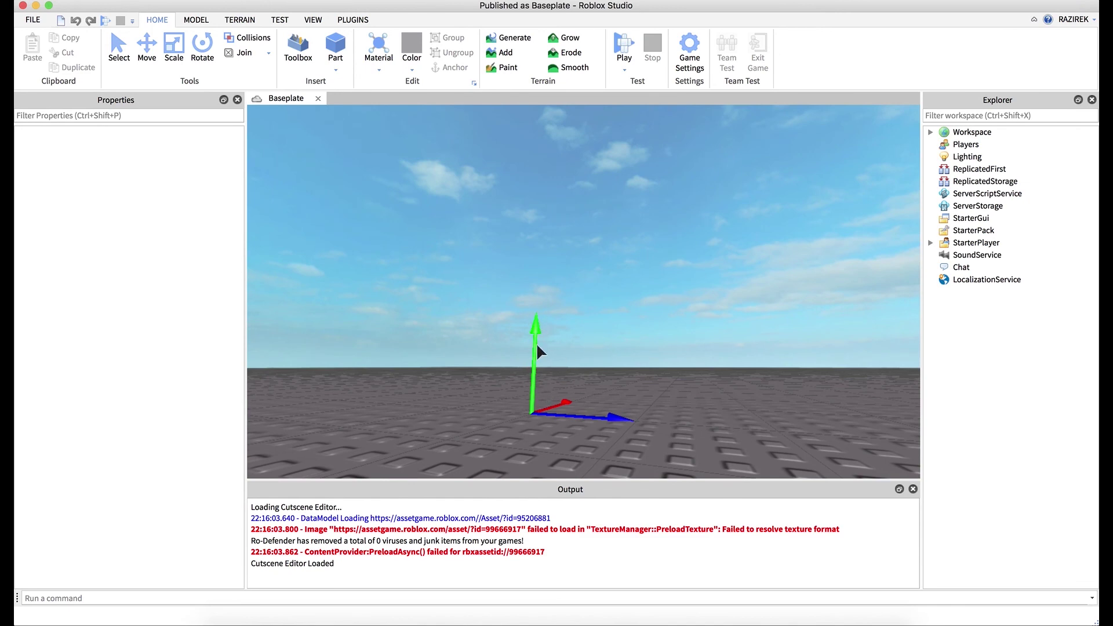
right_click_drag(571, 335, 575, 332)
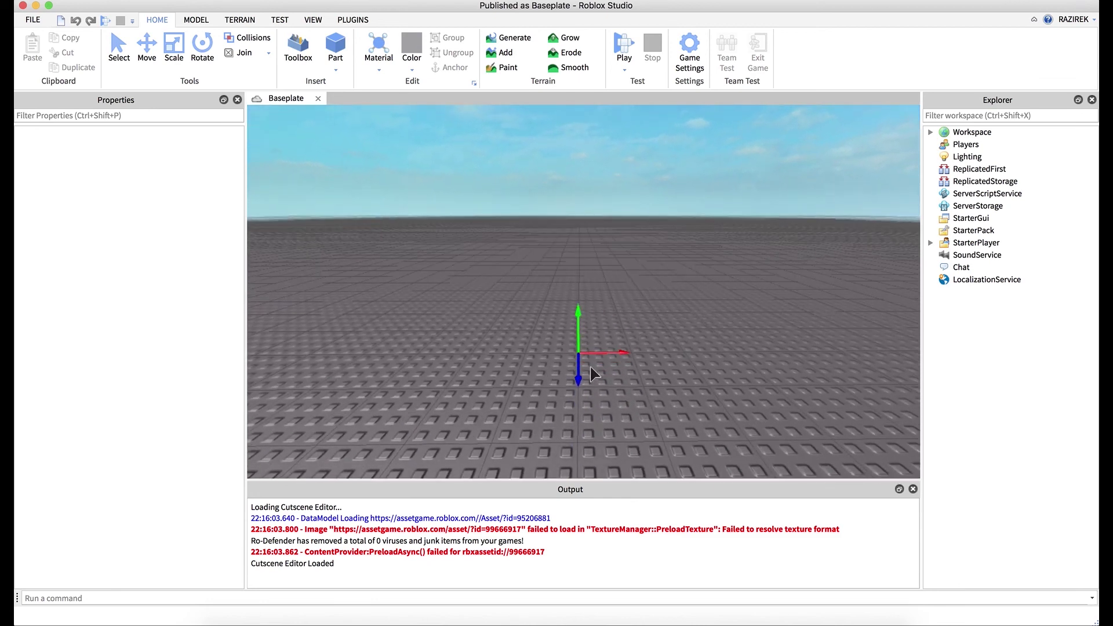
right_click_drag(608, 334, 607, 331)
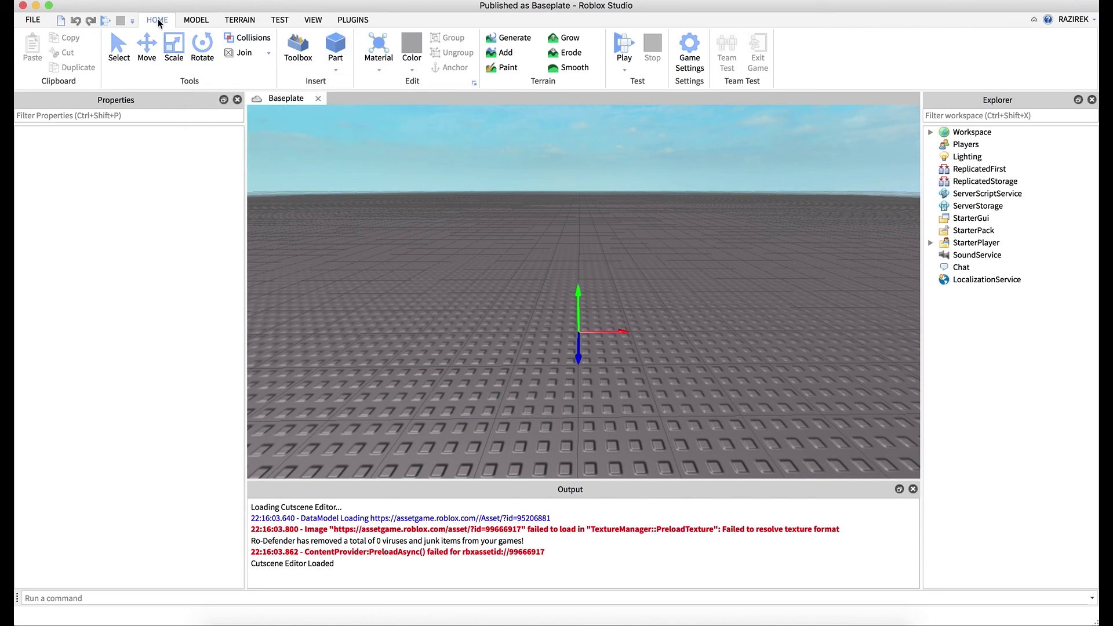
Insert a block Part onto the baseplate and frame the camera on it
left_click(332, 54)
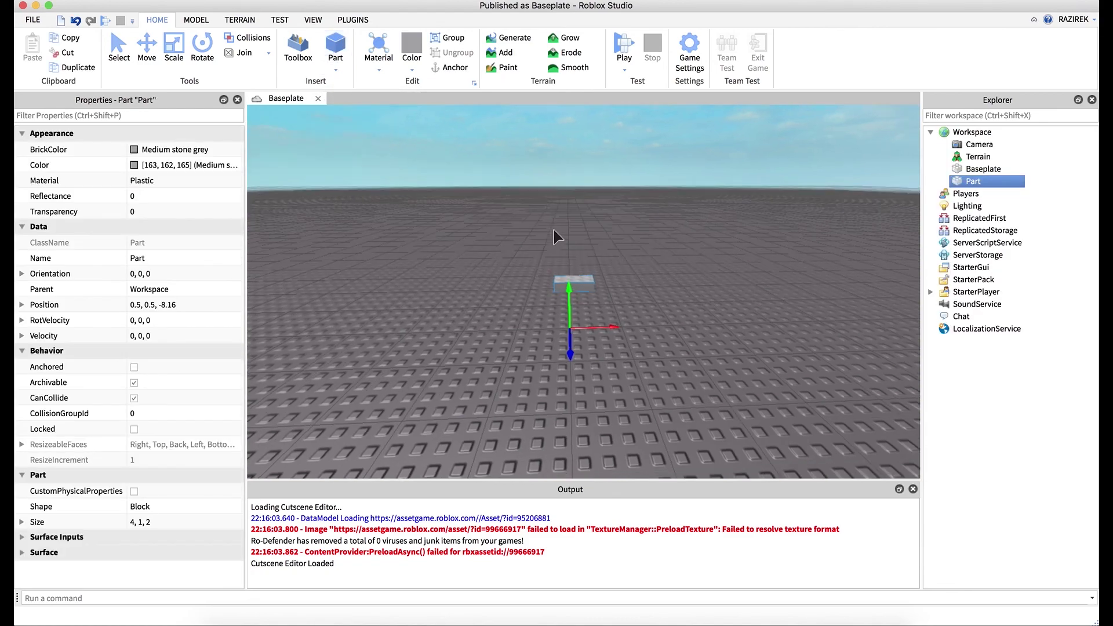
right_click_drag(556, 238, 932, 202)
key("f")
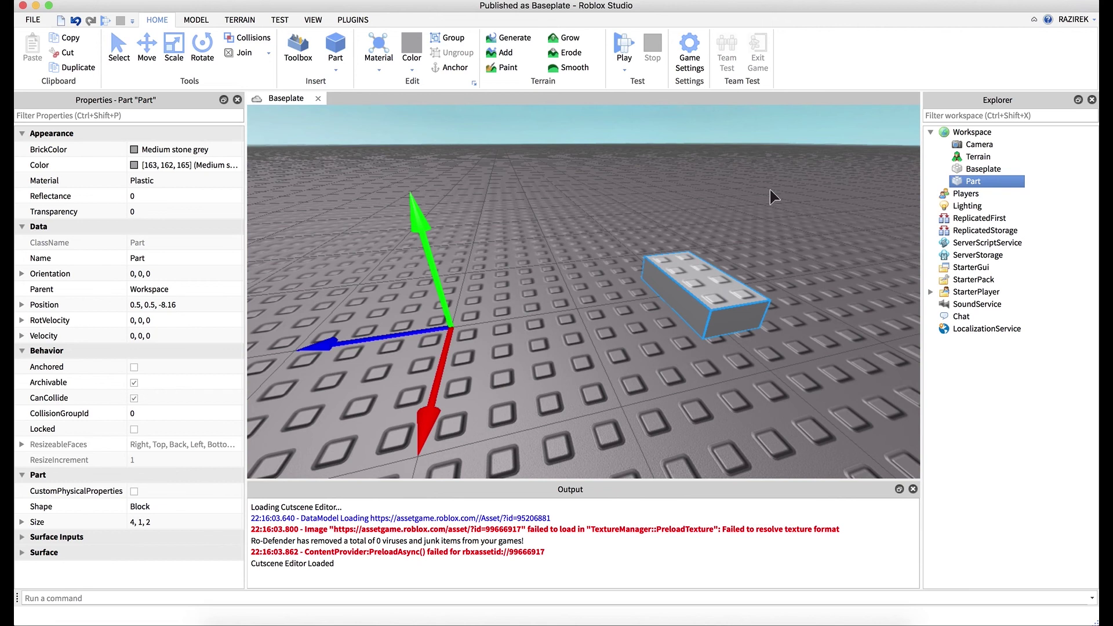
key("d")
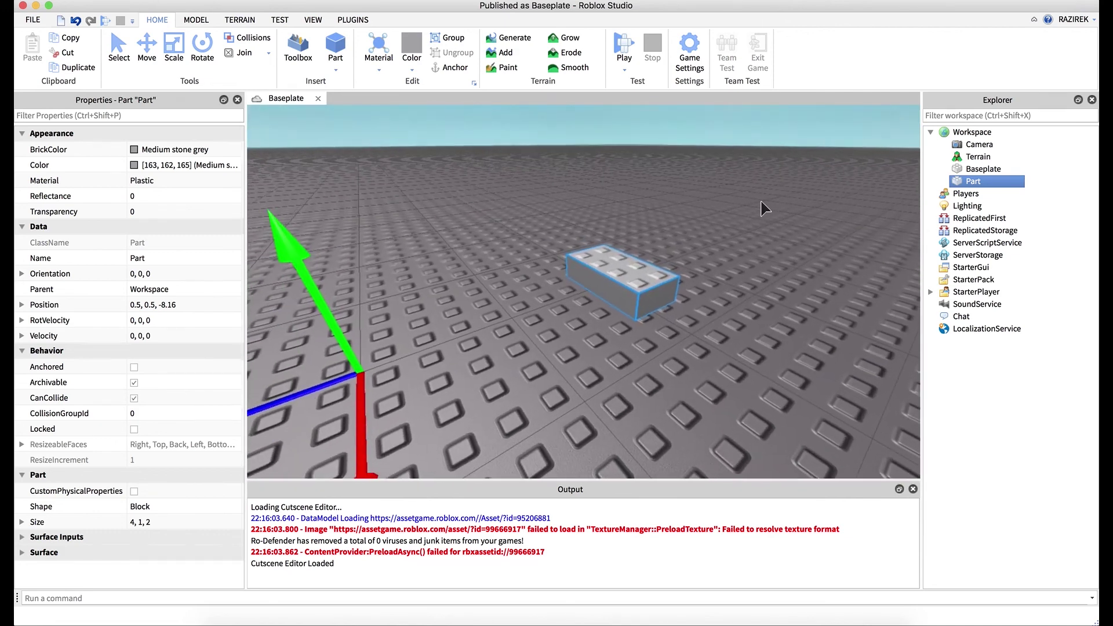
key("a")
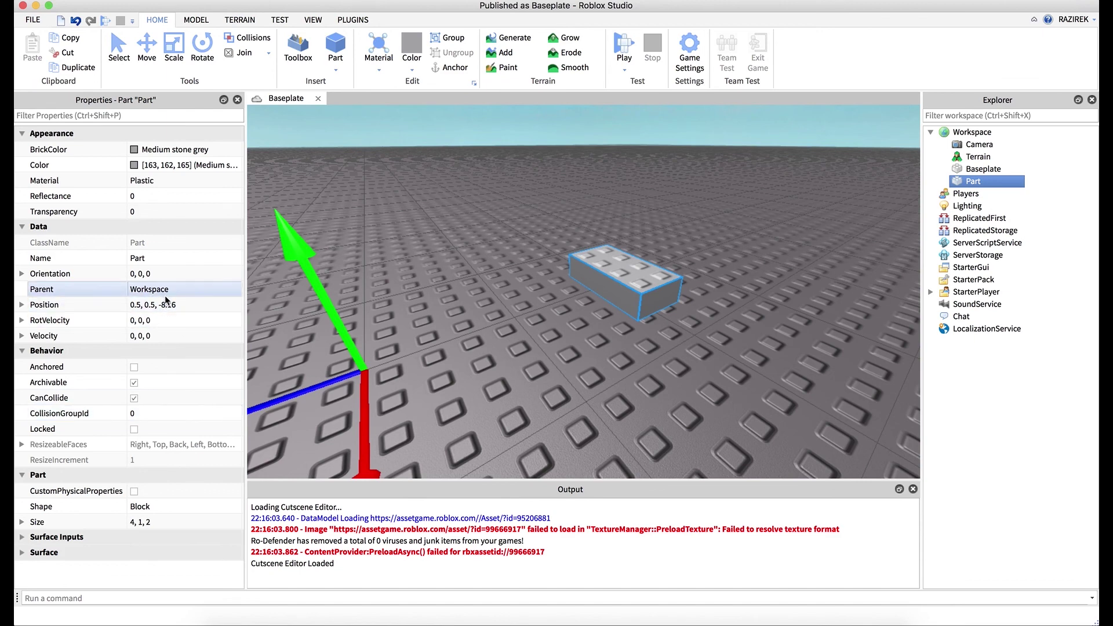
Toggle the Explorer and Properties panels off and back on from the VIEW tab
left_click(313, 21)
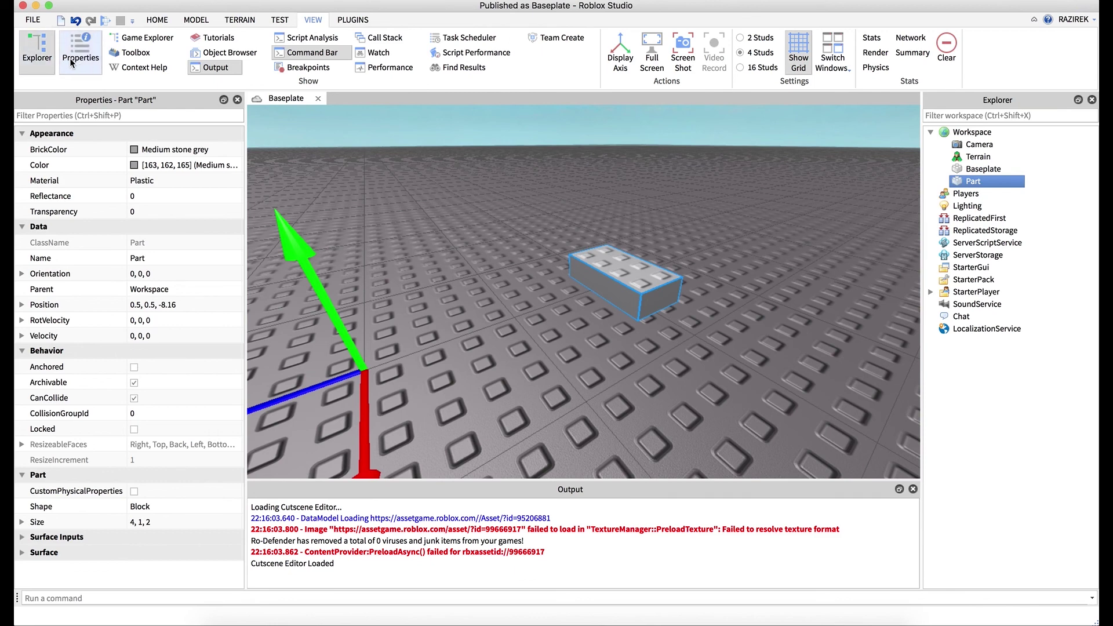
left_click(45, 63)
left_click(48, 65)
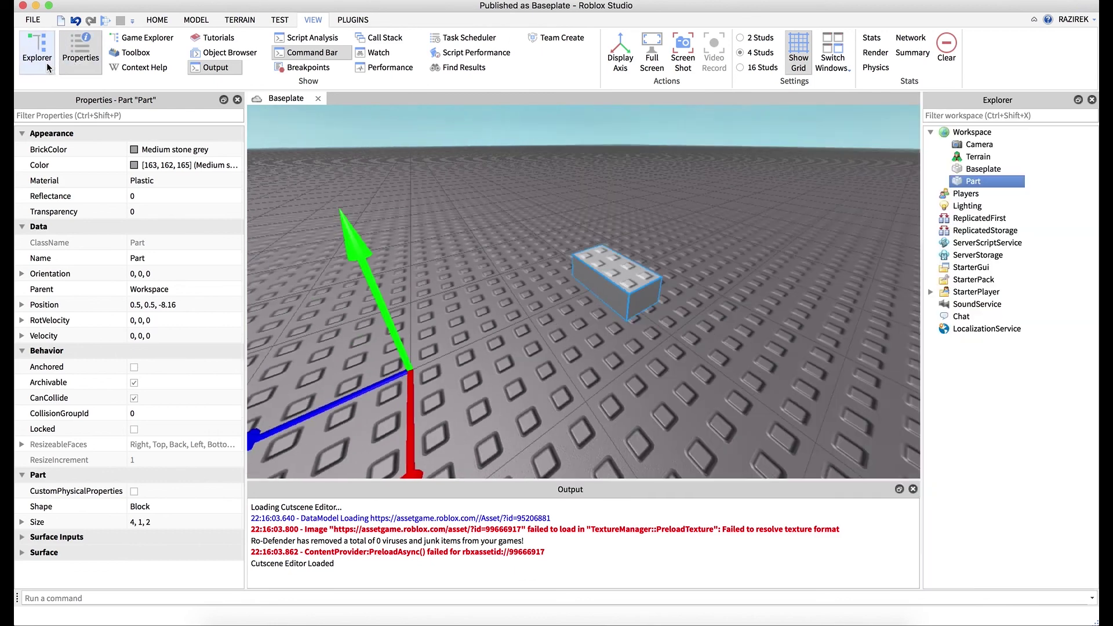
left_click(76, 57)
left_click(76, 55)
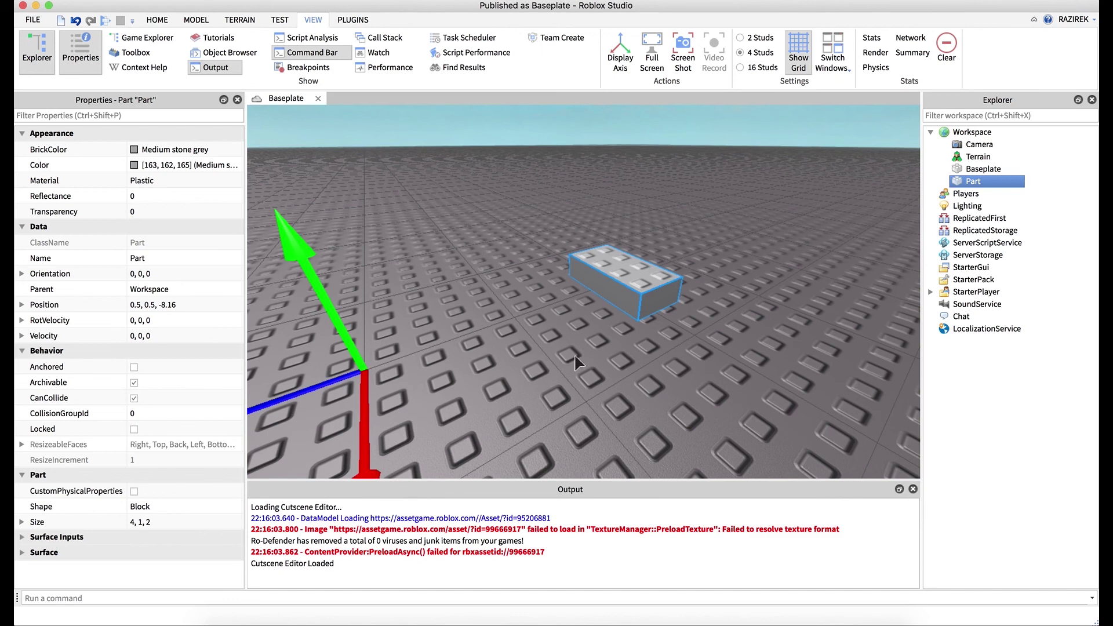
right_click_drag(551, 371, 612, 333)
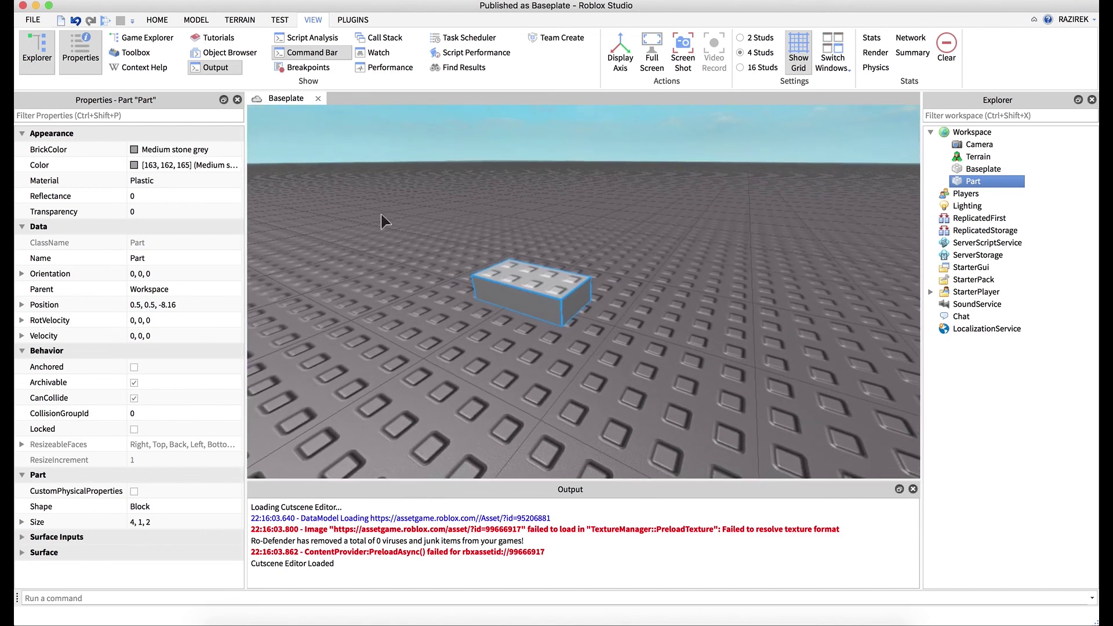
left_click(197, 22)
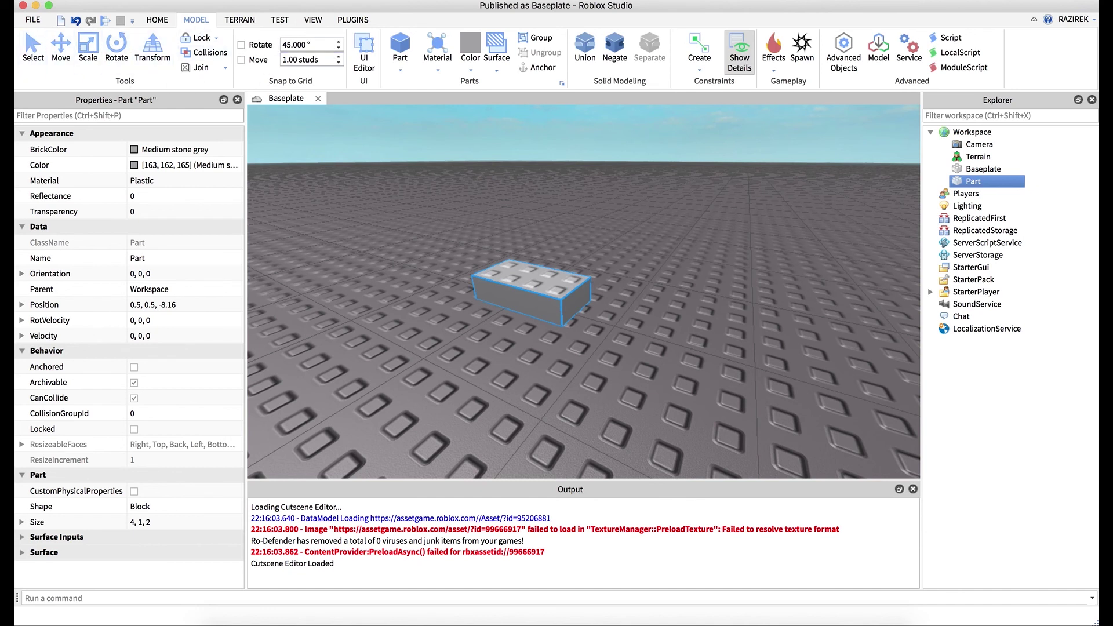
Select the grey block Part in the viewport
left_click(39, 61)
left_click(561, 228)
left_click(540, 279)
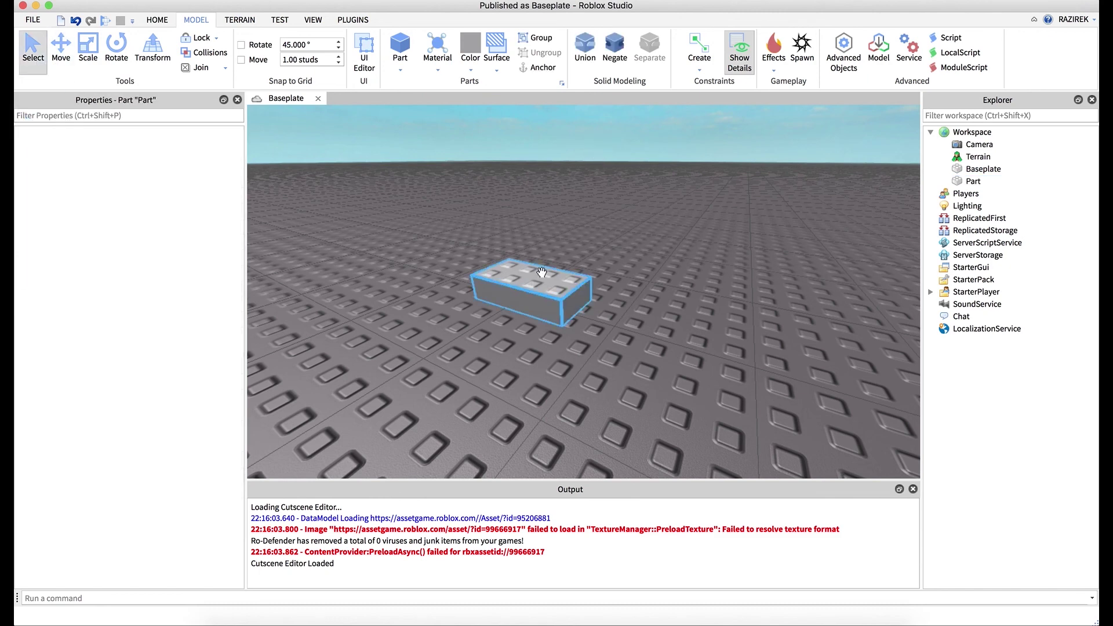
left_click(579, 143)
left_click(530, 292)
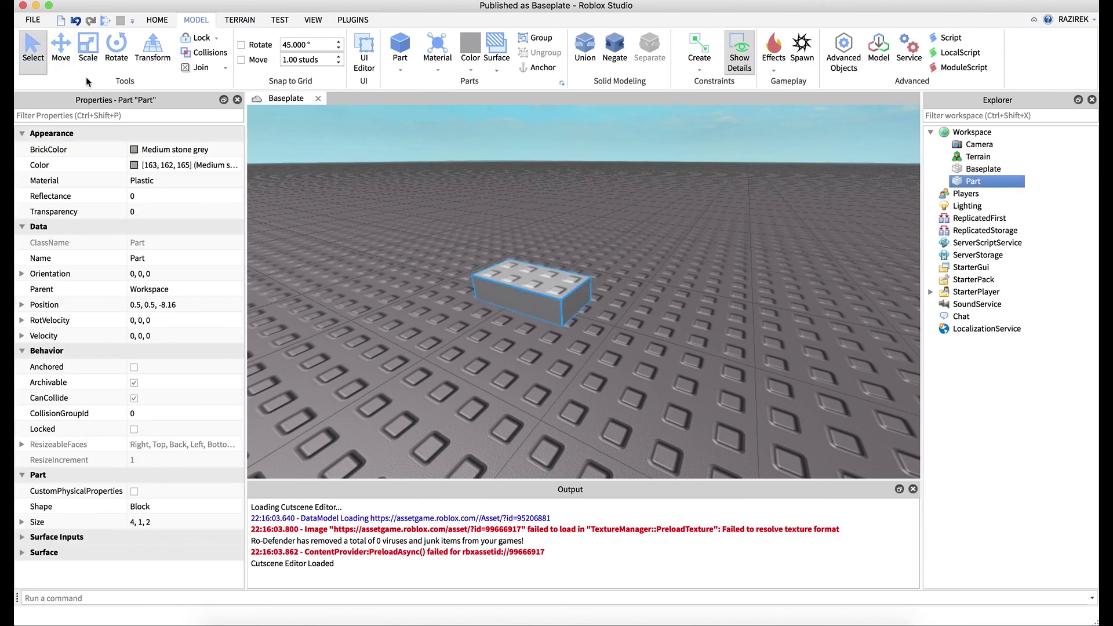
Move the block to about 2.02, 0.5, -9 with the Move tool
left_click(62, 48)
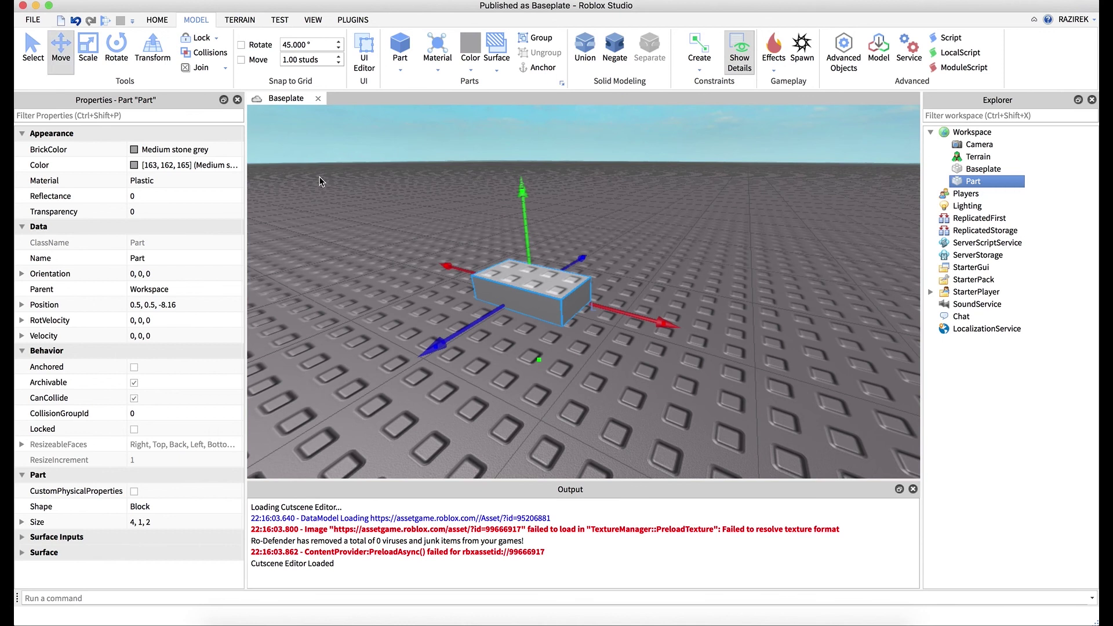
left_click_drag(525, 211, 525, 222)
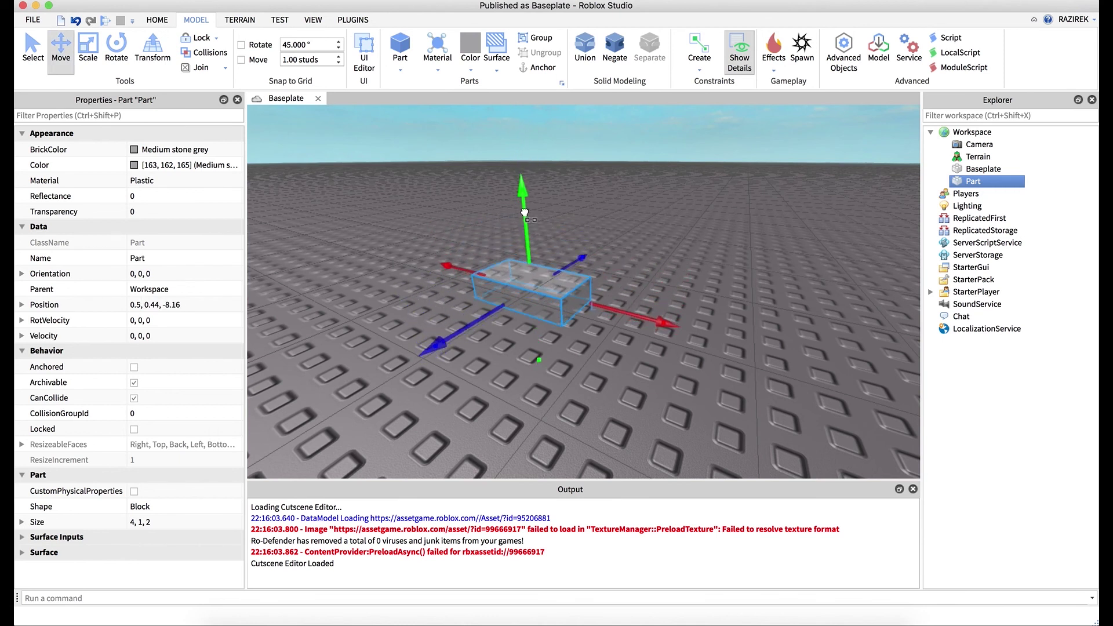
left_click_drag(525, 221, 525, 211)
mouse_move(474, 322)
left_mouse_down()
mouse_move(653, 306)
mouse_move(684, 317)
left_mouse_up()
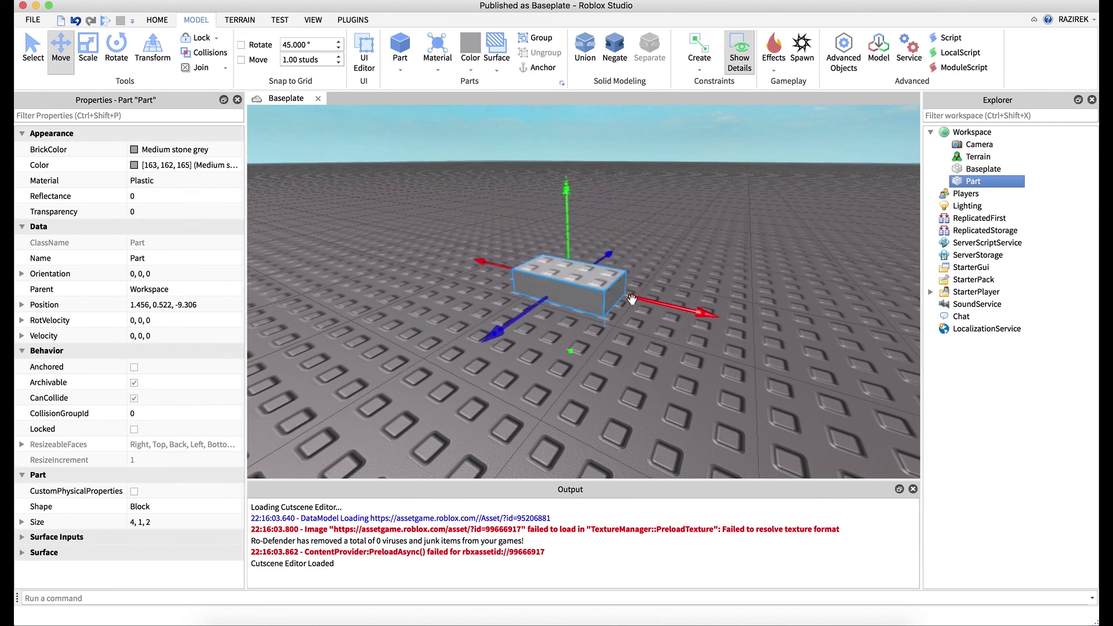
mouse_move(574, 282)
left_mouse_down()
mouse_move(608, 259)
mouse_move(585, 297)
left_mouse_up()
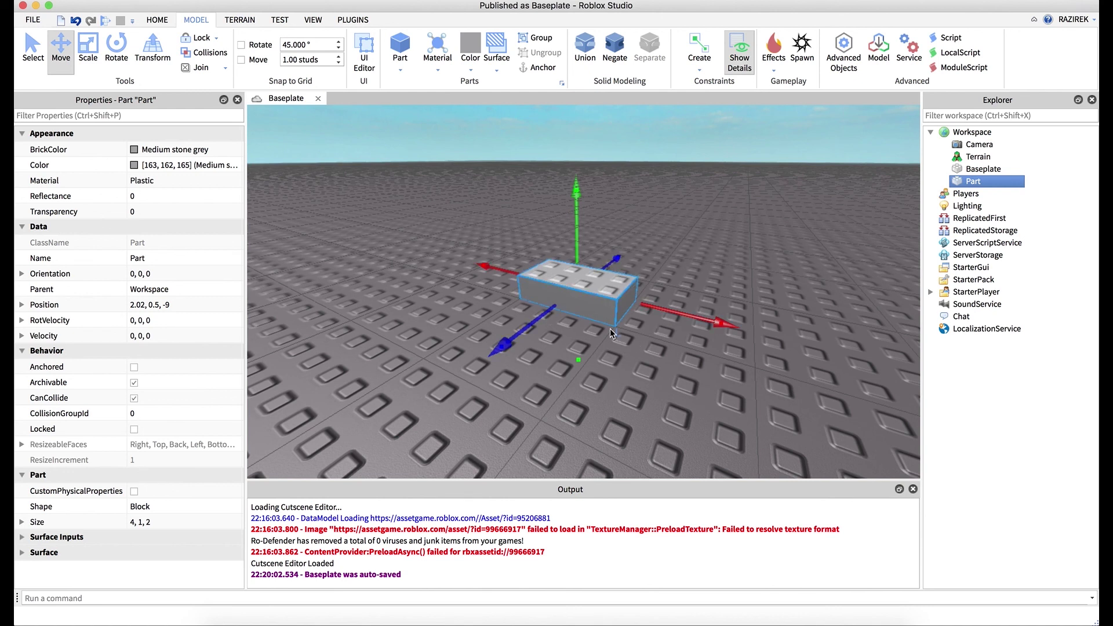
Scale the block to 3.4 by 1.9 by 3.38 studs
key("ctrl+3")
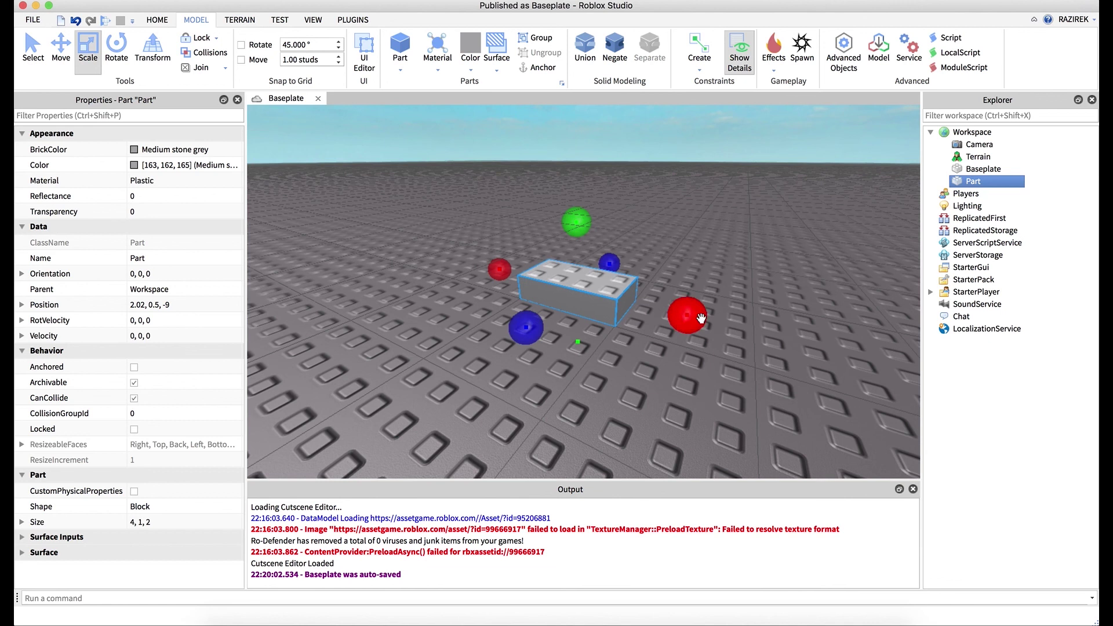
left_click_drag(583, 222, 561, 200)
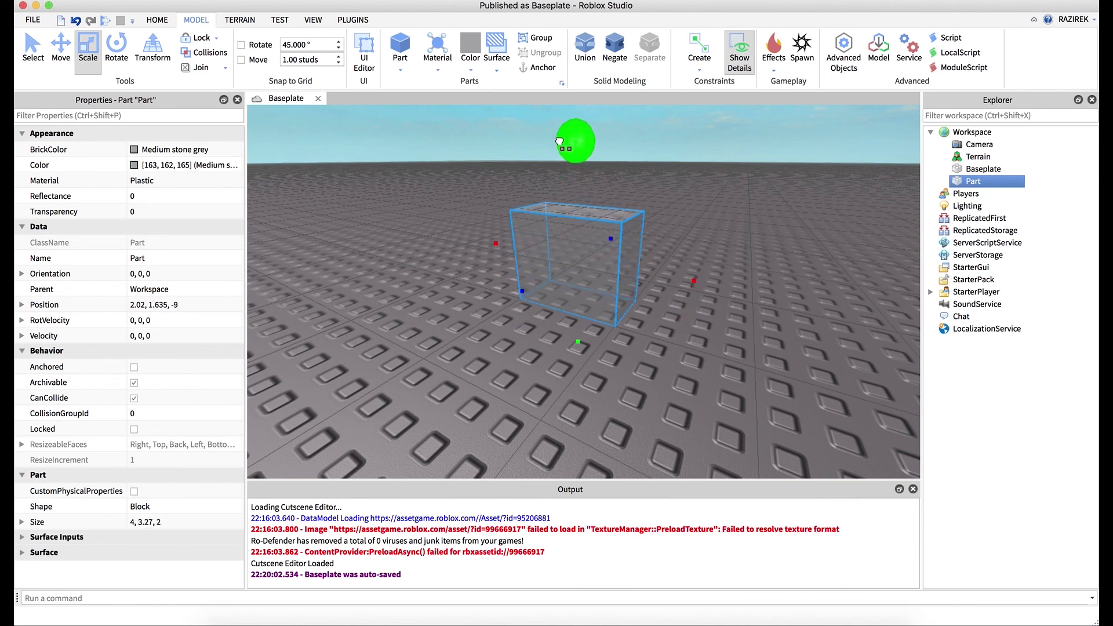
left_click_drag(561, 200, 561, 193)
left_click_drag(519, 322, 488, 341)
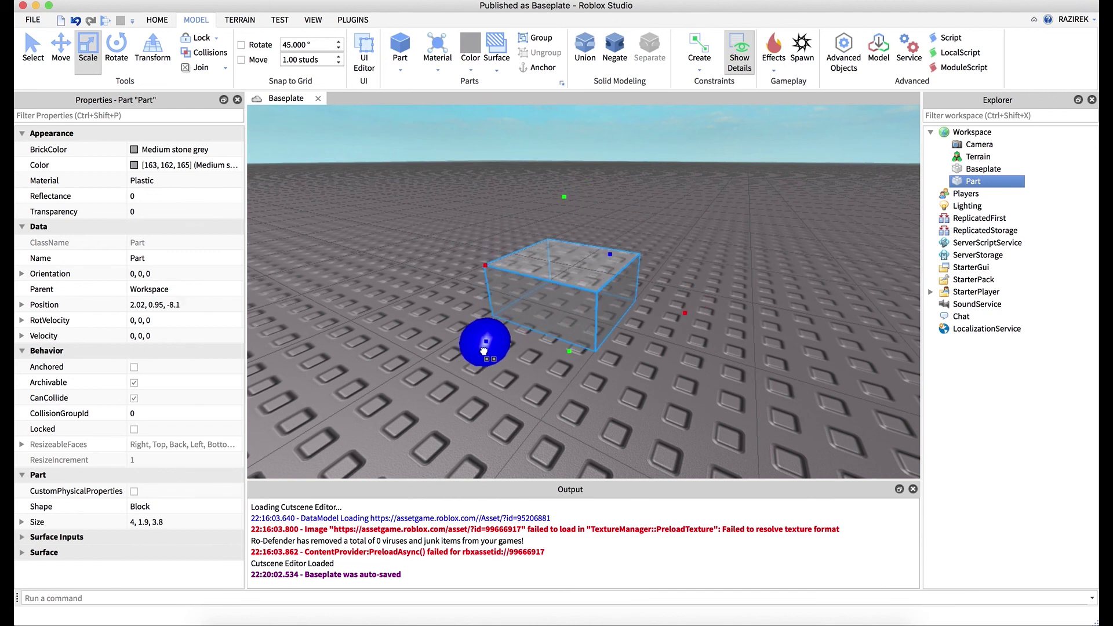
mouse_move(685, 309)
left_mouse_down()
mouse_move(698, 319)
mouse_move(685, 308)
left_mouse_up()
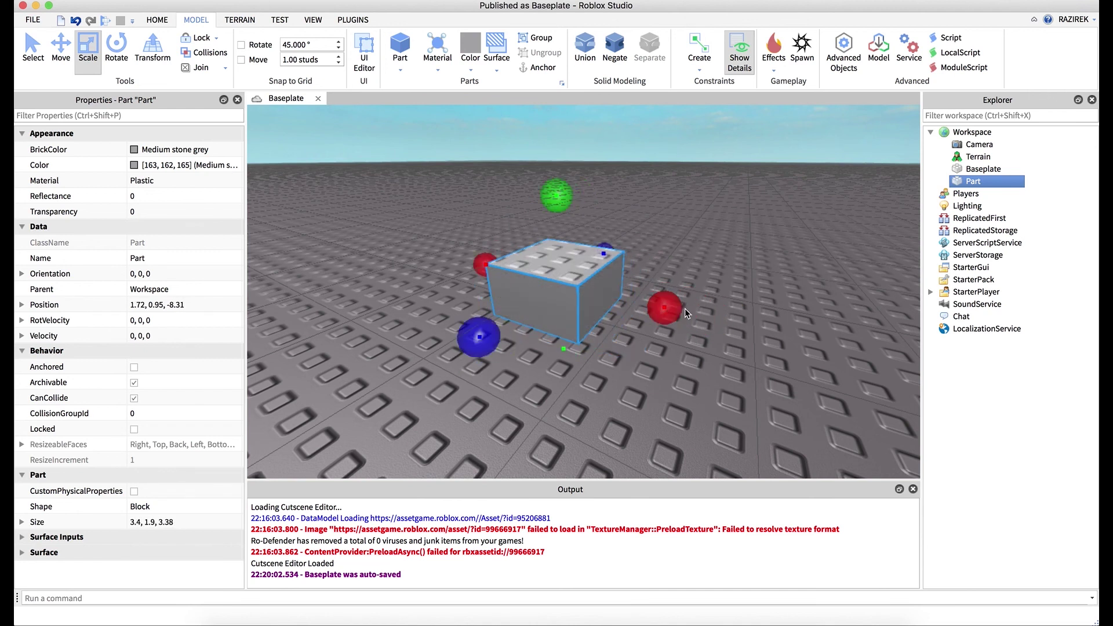
left_click(122, 55)
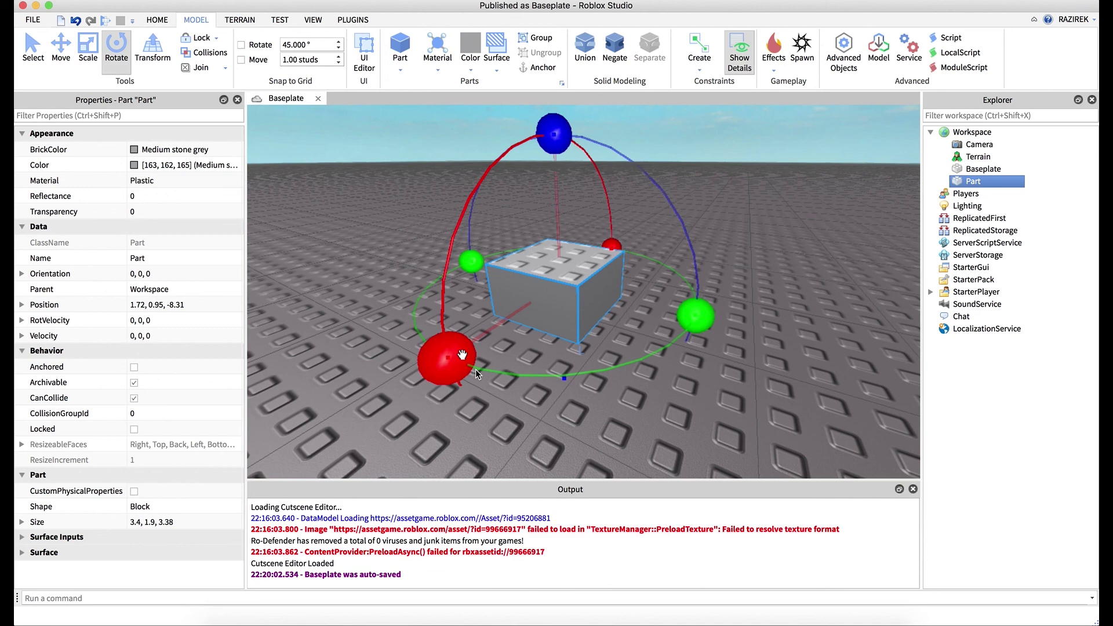
Try rotating the block about several axes, then undo so it sits upright
mouse_move(694, 319)
left_mouse_down()
mouse_move(667, 324)
mouse_move(689, 323)
left_mouse_up()
mouse_move(546, 130)
left_mouse_down()
mouse_move(686, 220)
mouse_move(544, 221)
left_mouse_up()
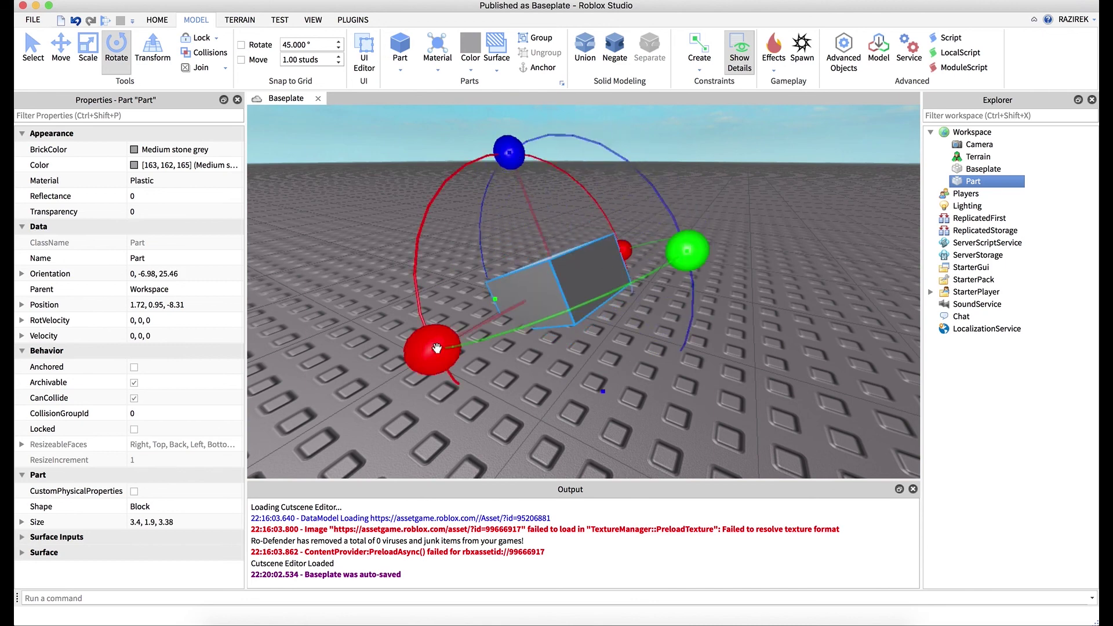
left_click_drag(432, 350, 450, 241)
key("ctrl+z")
key("ctrl+z")
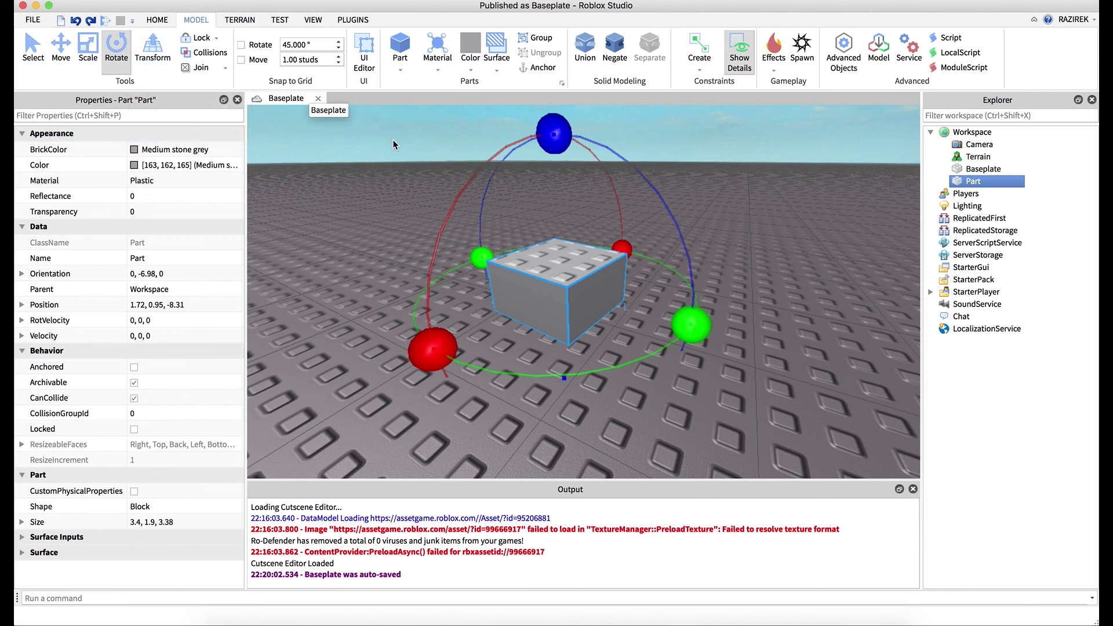
Reselect the block and turn on move and rotation snapping
left_click(429, 150)
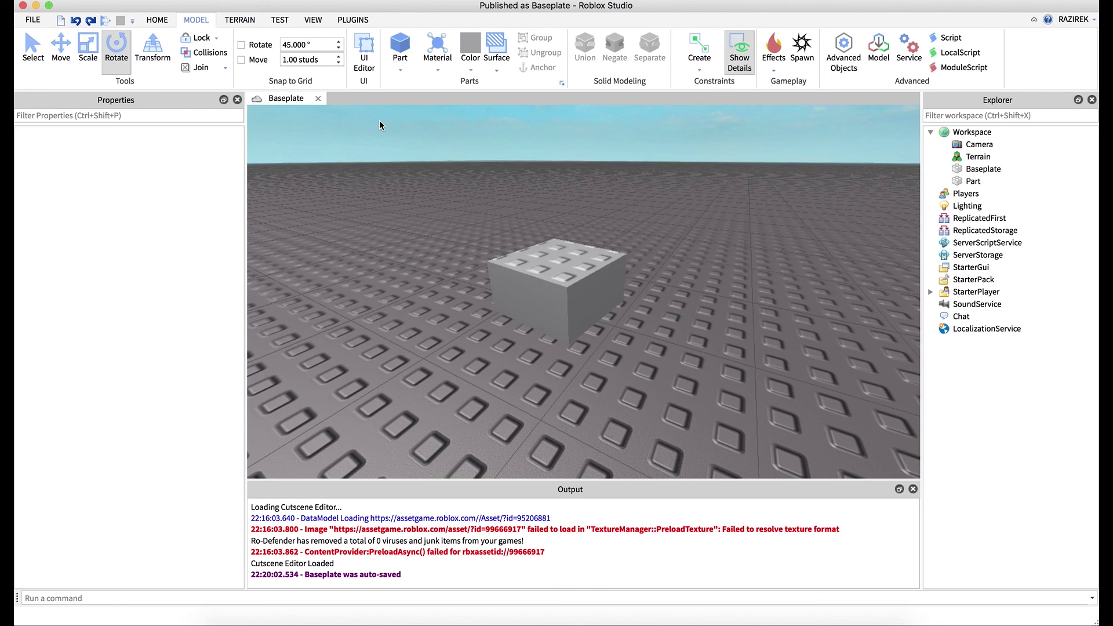
left_click(524, 243)
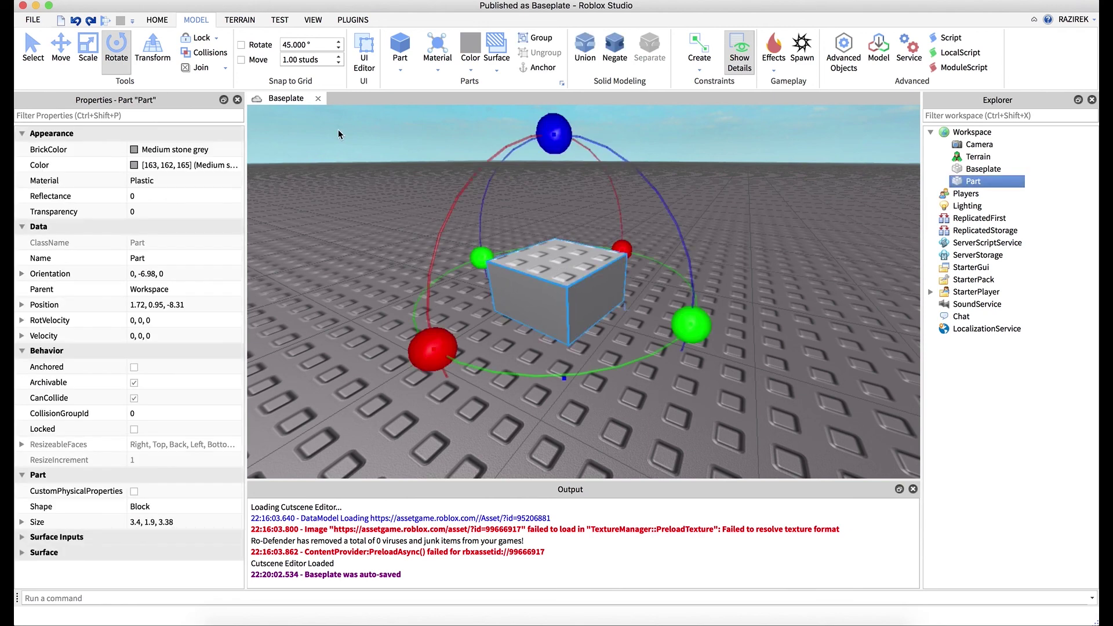
left_click(242, 60)
left_click(240, 46)
Lengthen the block to about 5.38 studs and edit the move snap increment
left_click(90, 47)
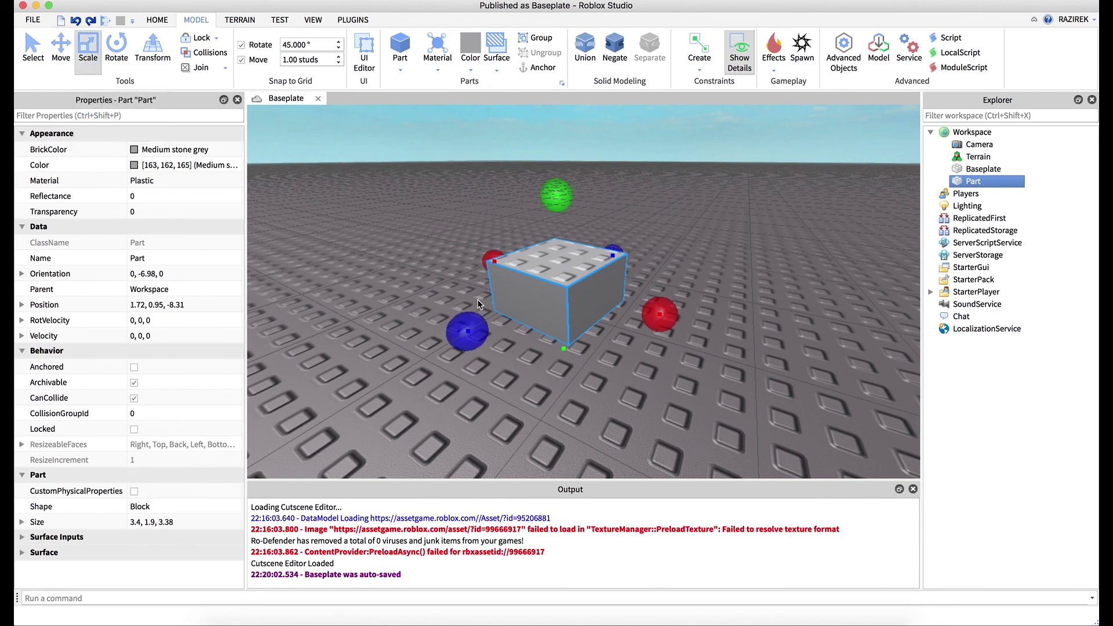
left_click_drag(467, 331, 378, 376)
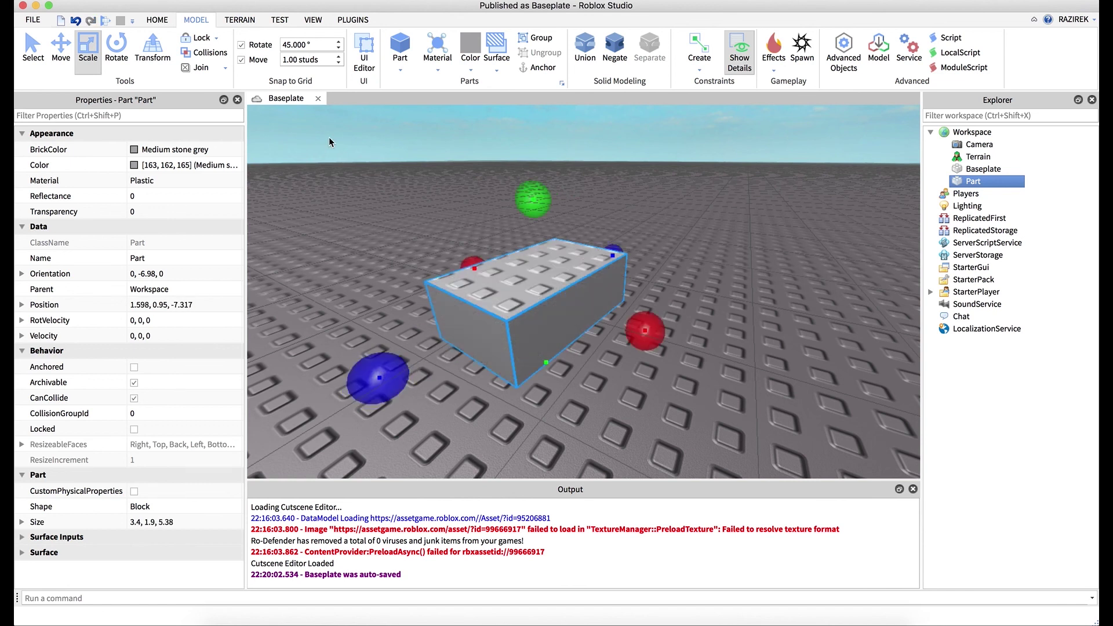
left_click(289, 60)
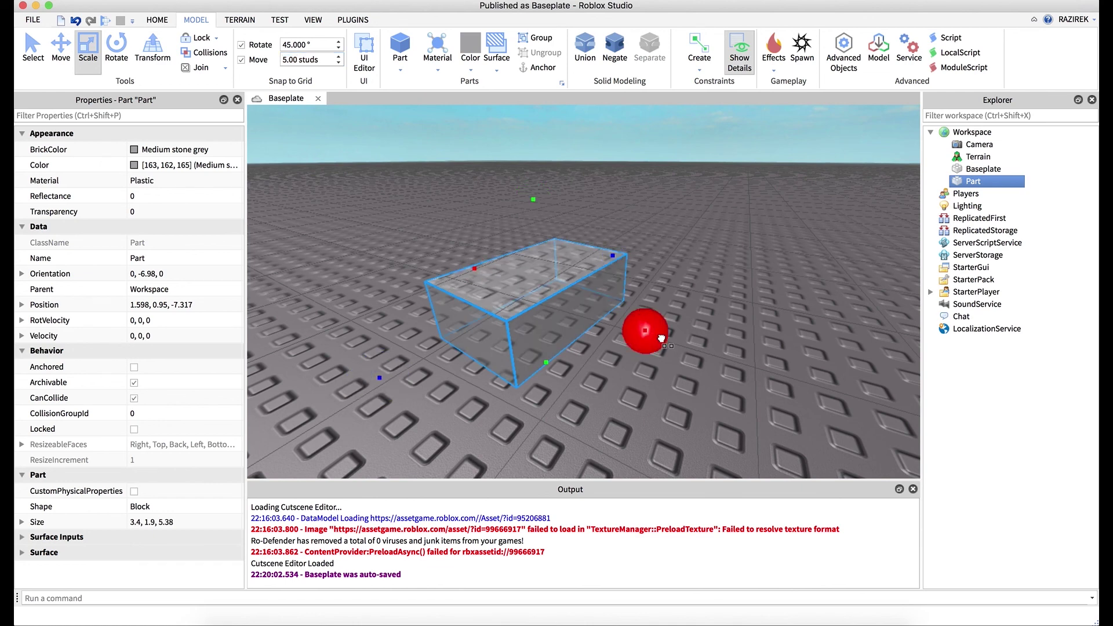
type("5")
scroll(808, 377, "up", 3)
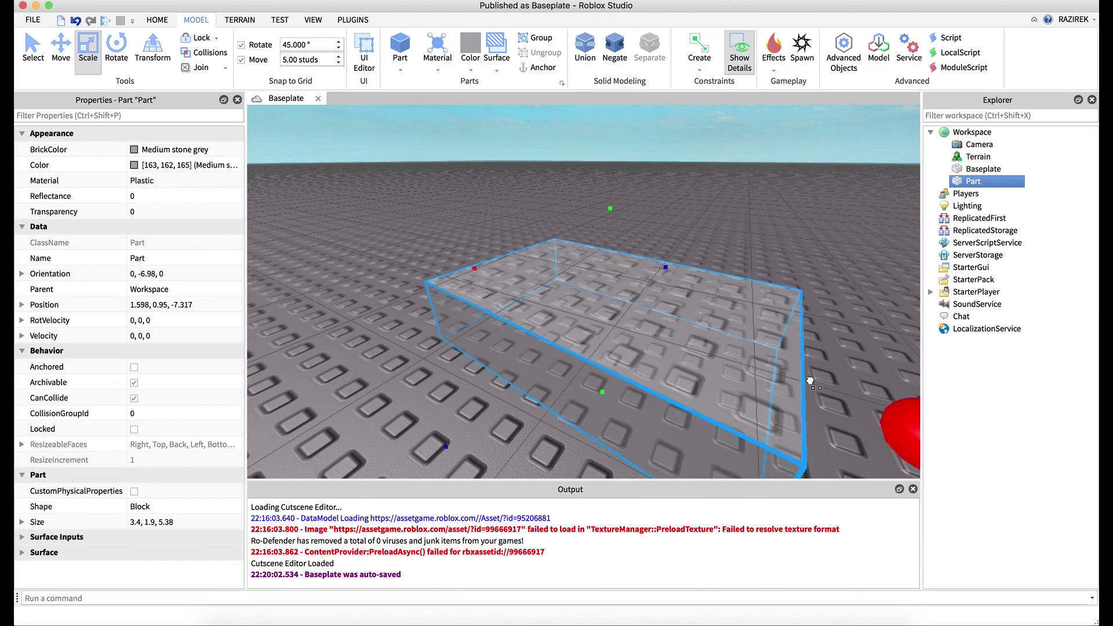
scroll(770, 374, "down", 3)
scroll(810, 383, "up", 3)
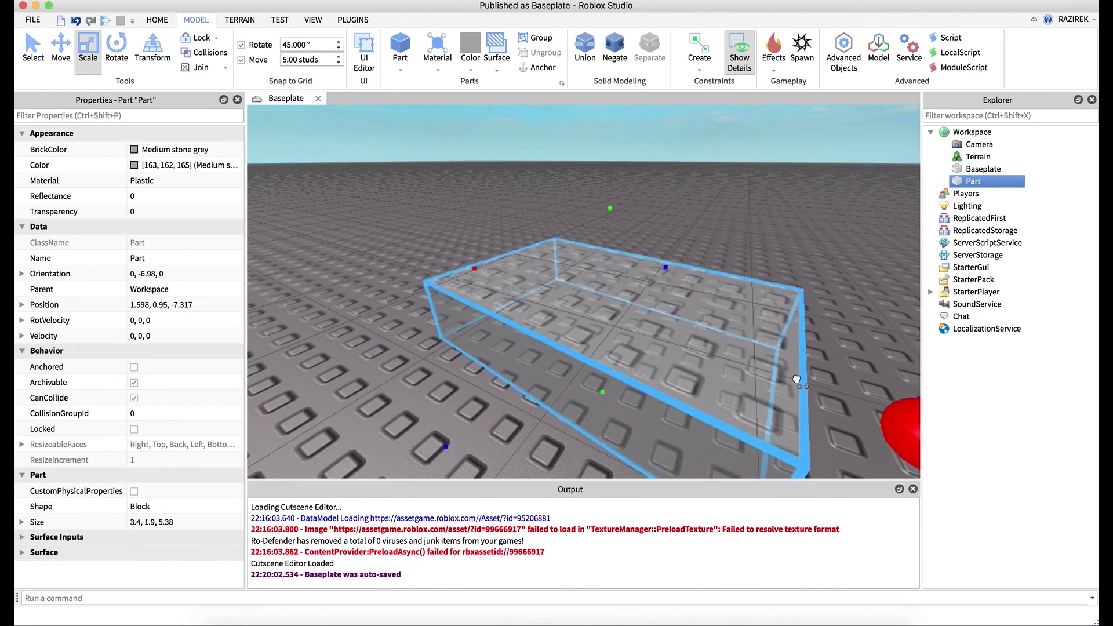
scroll(810, 382, "down", 5)
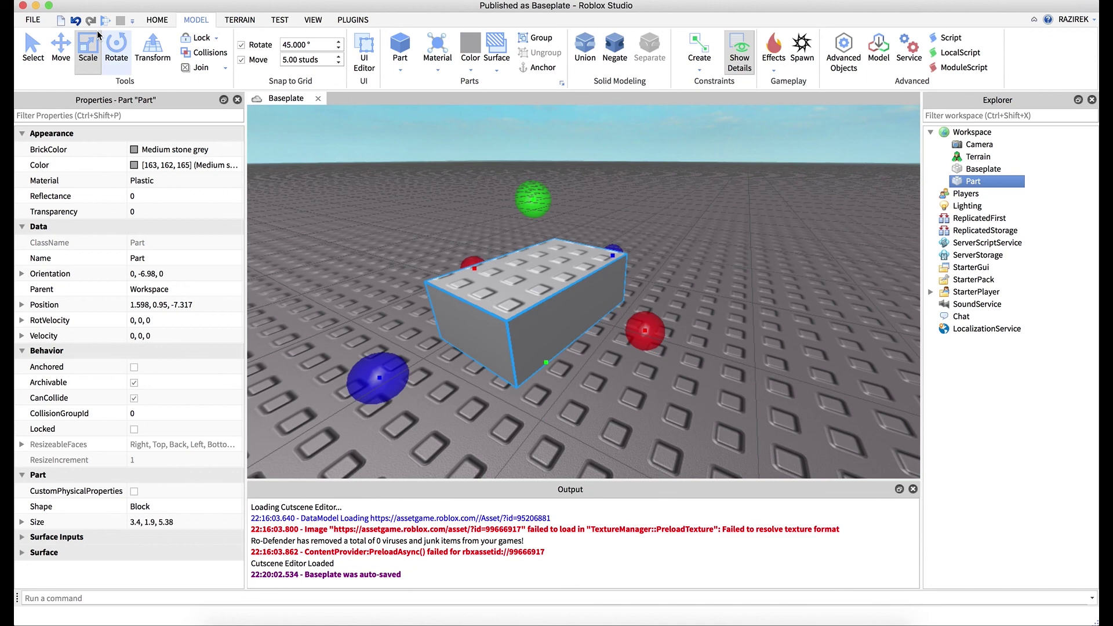
Set a 15-degree rotation snap and tilt the block back and forth about X
left_click(129, 59)
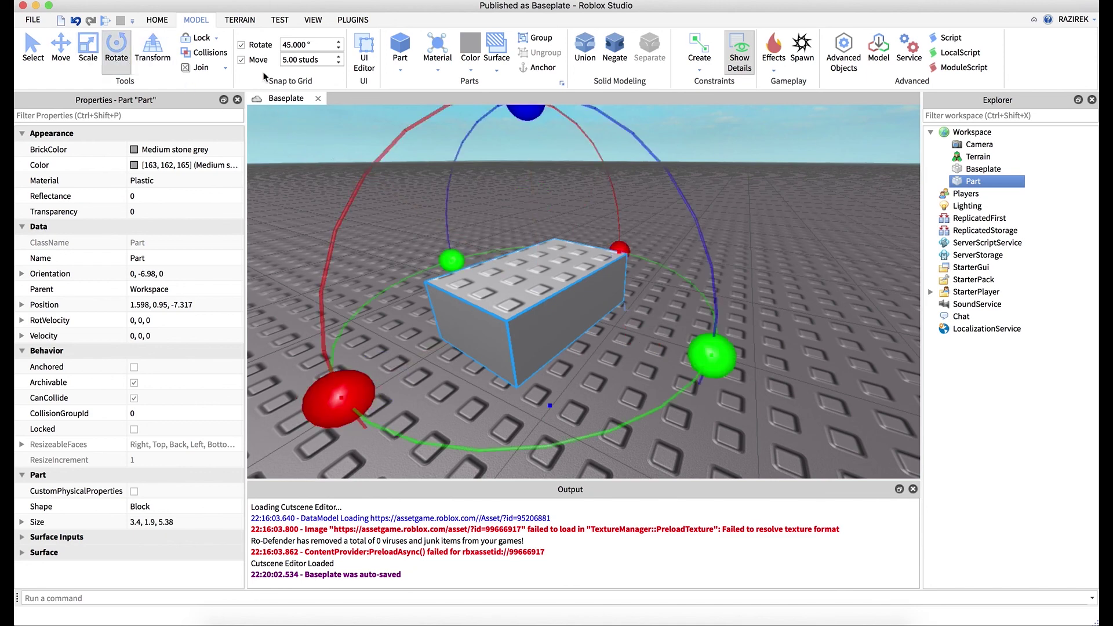
mouse_move(339, 399)
left_mouse_down()
mouse_move(346, 305)
mouse_move(339, 396)
left_mouse_up()
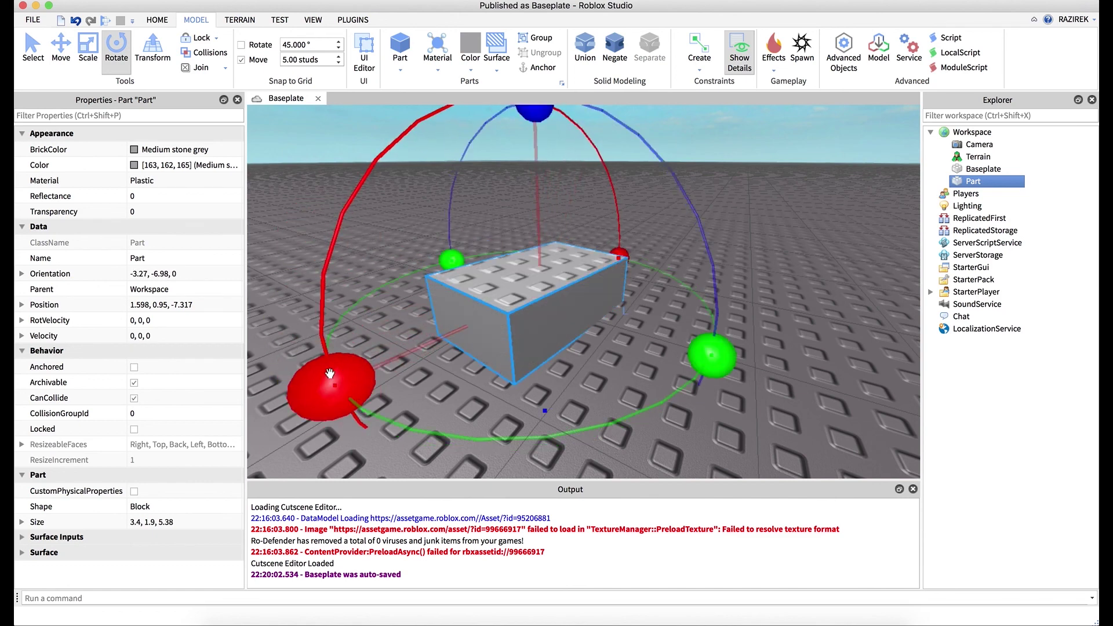
left_click(242, 44)
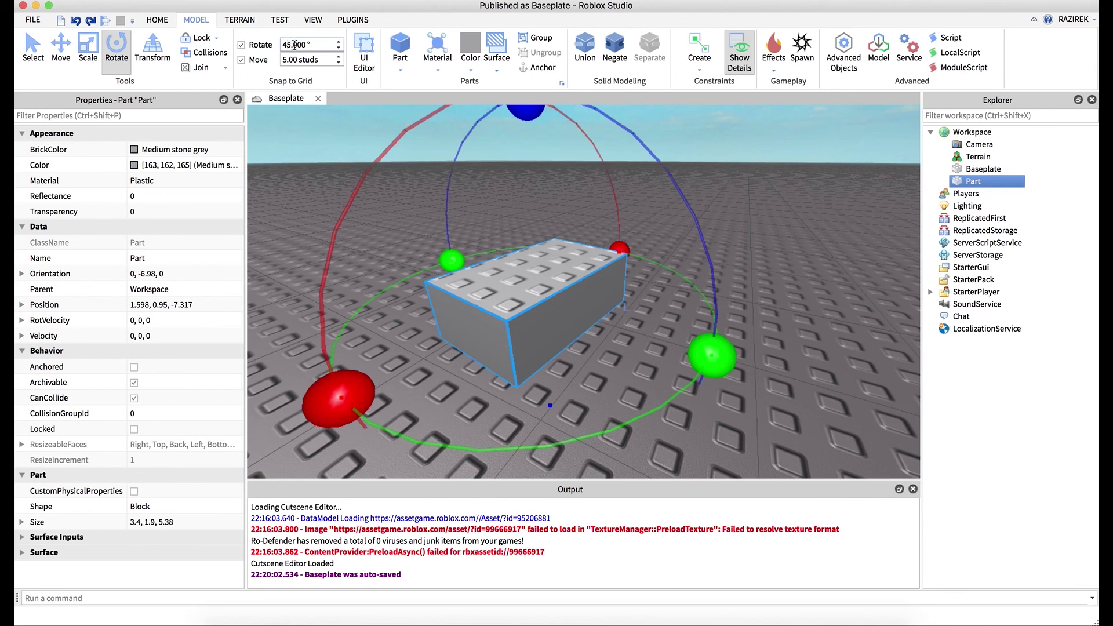
left_click_drag(311, 377, 330, 405)
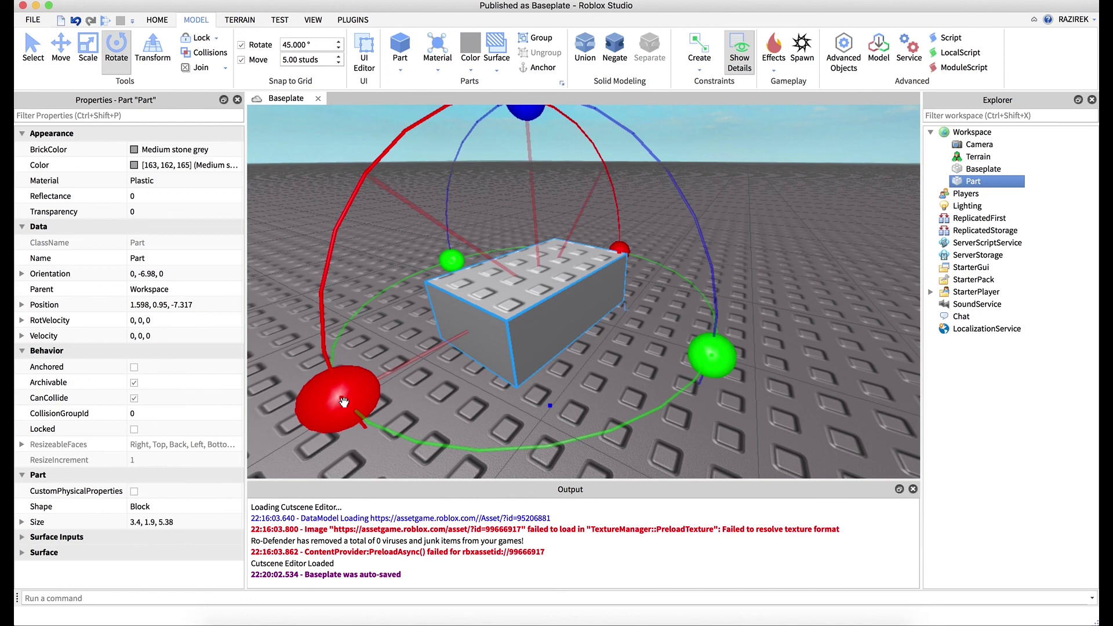
left_click_drag(357, 399, 430, 361)
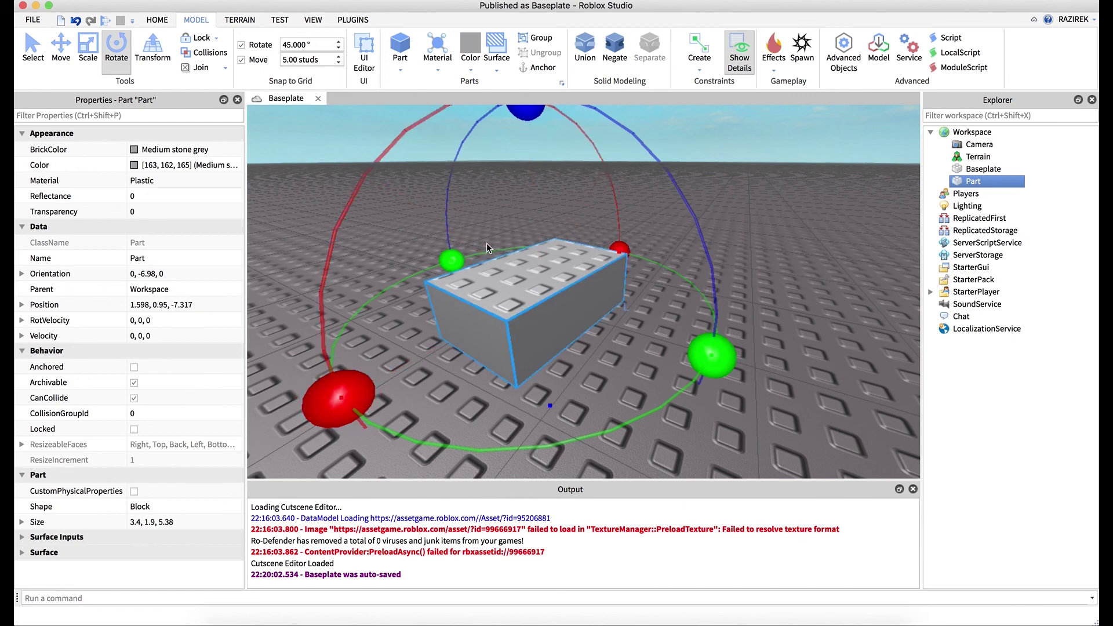
left_click(287, 42)
type("15")
key("Return")
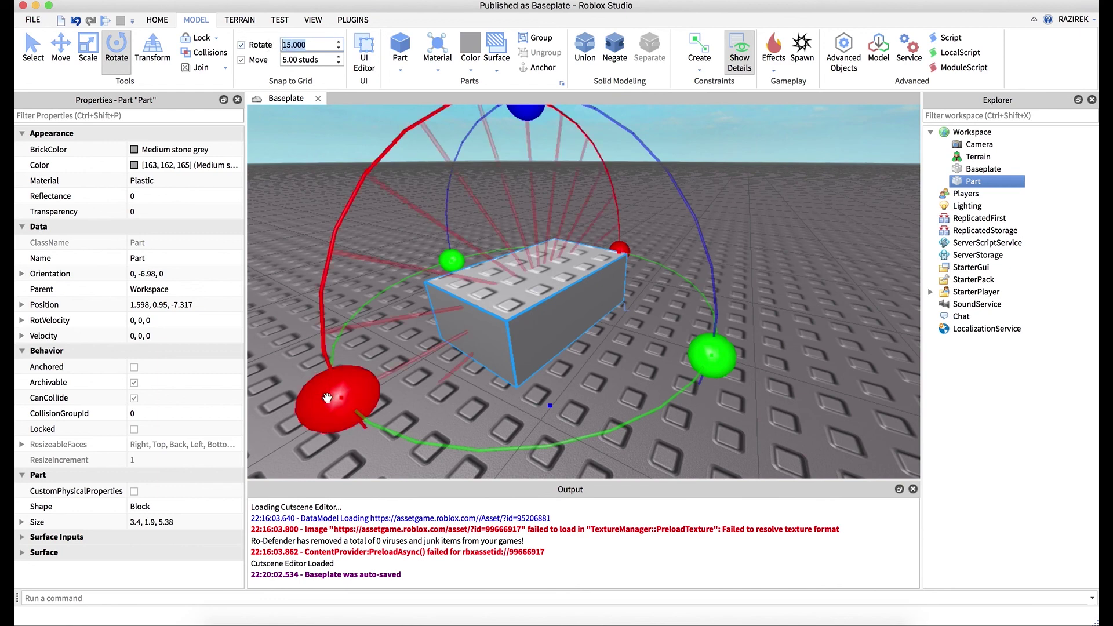
mouse_move(329, 400)
left_mouse_down()
mouse_move(329, 309)
mouse_move(386, 167)
left_mouse_up()
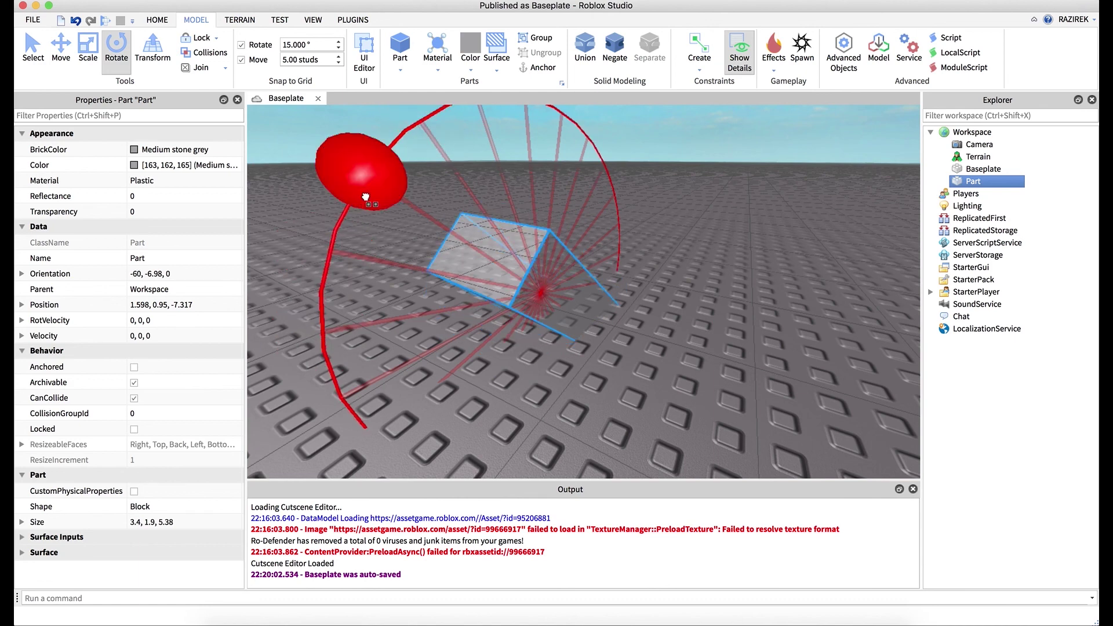
mouse_move(386, 167)
left_mouse_down()
mouse_move(333, 275)
mouse_move(322, 453)
mouse_move(340, 385)
mouse_move(398, 389)
left_mouse_up()
Turn the block about 7 degrees around its vertical axis and deselect it
mouse_move(708, 356)
left_mouse_down()
mouse_move(749, 286)
mouse_move(721, 332)
left_mouse_up()
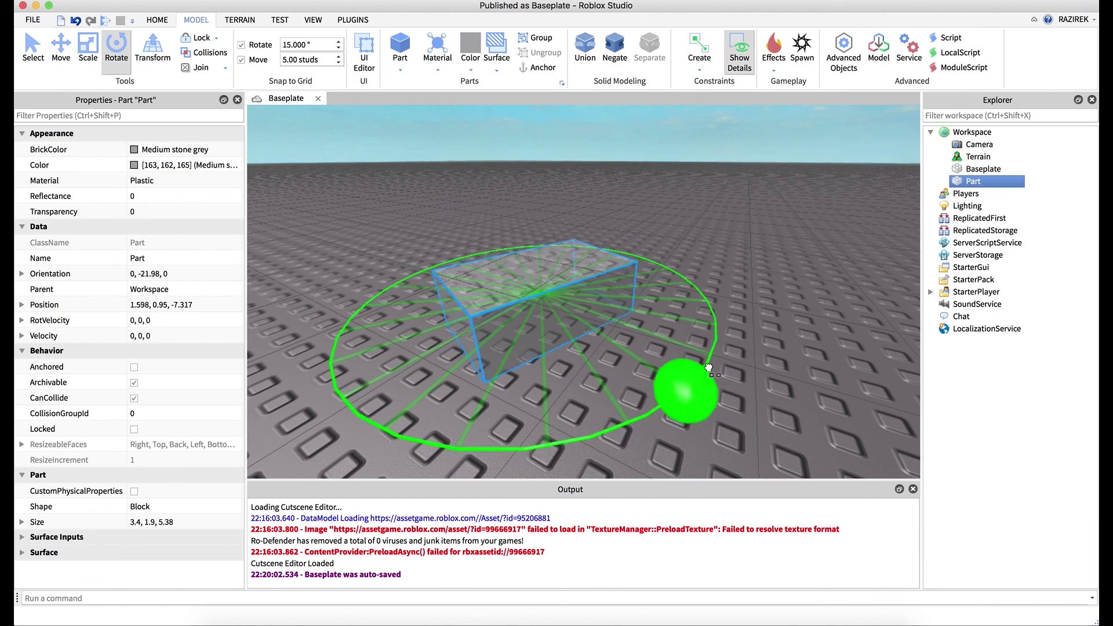
left_click_drag(722, 331, 712, 355)
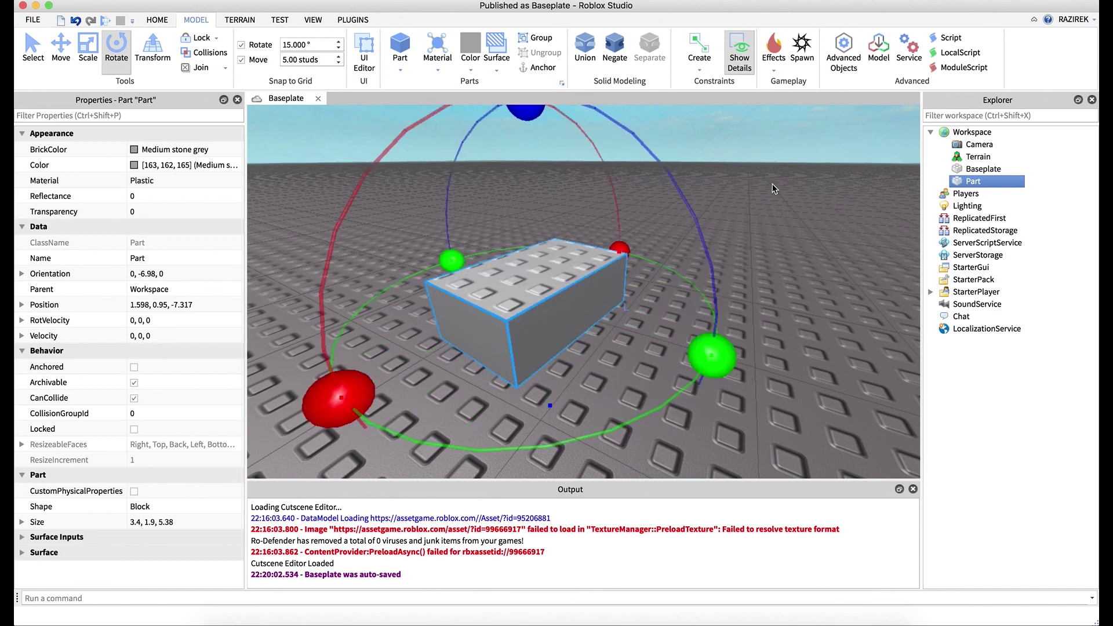
left_click(788, 139)
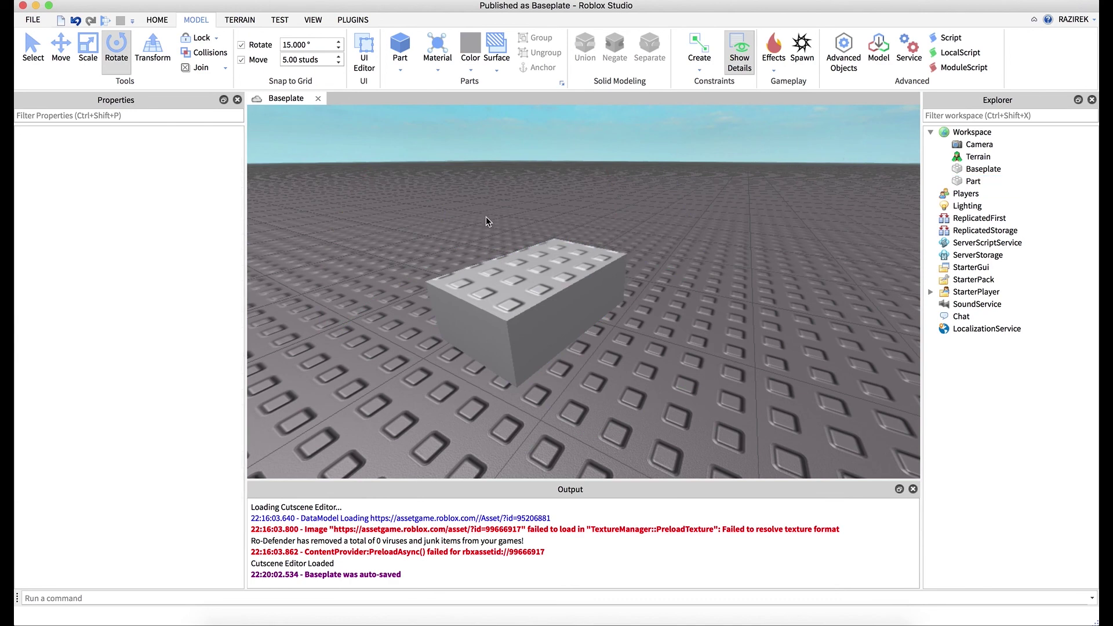
right_click_drag(522, 221, 529, 223)
left_click(521, 236)
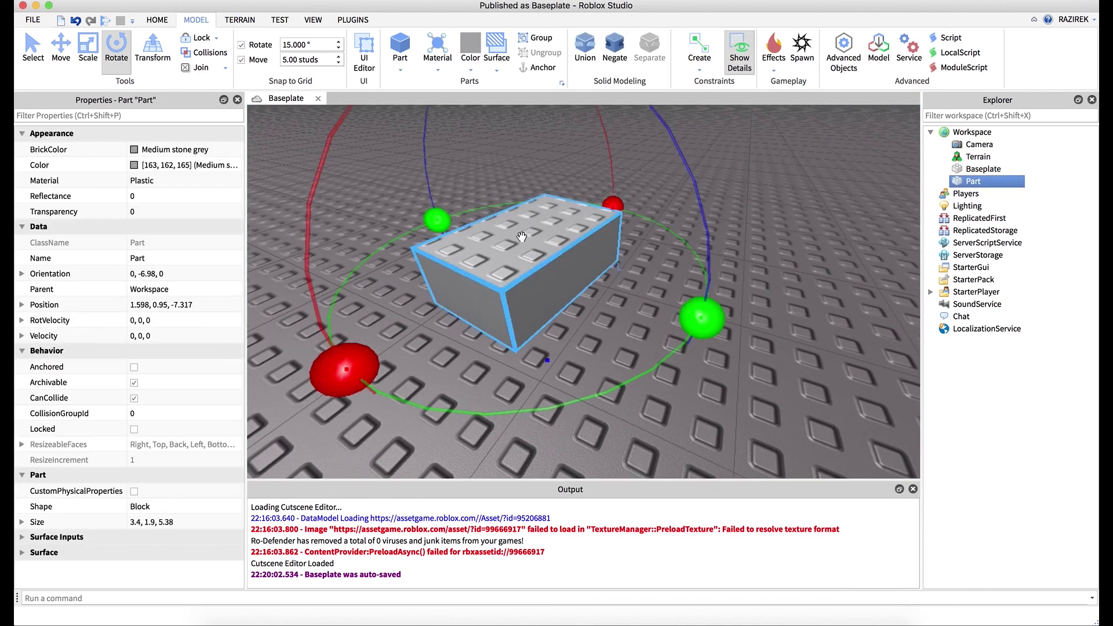
left_click(398, 71)
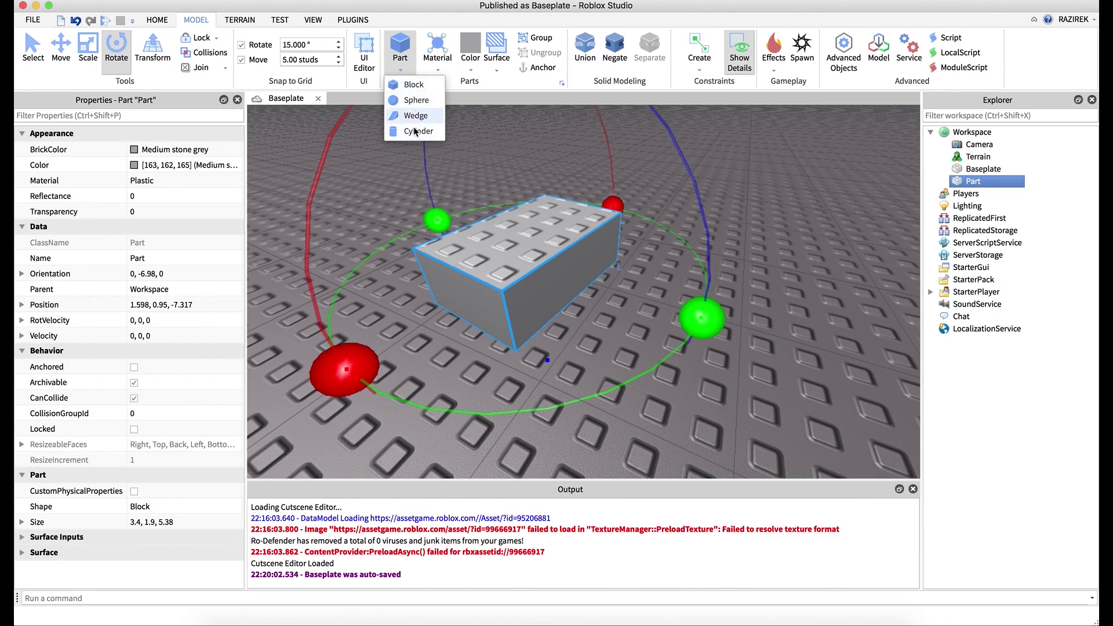
left_click(556, 177)
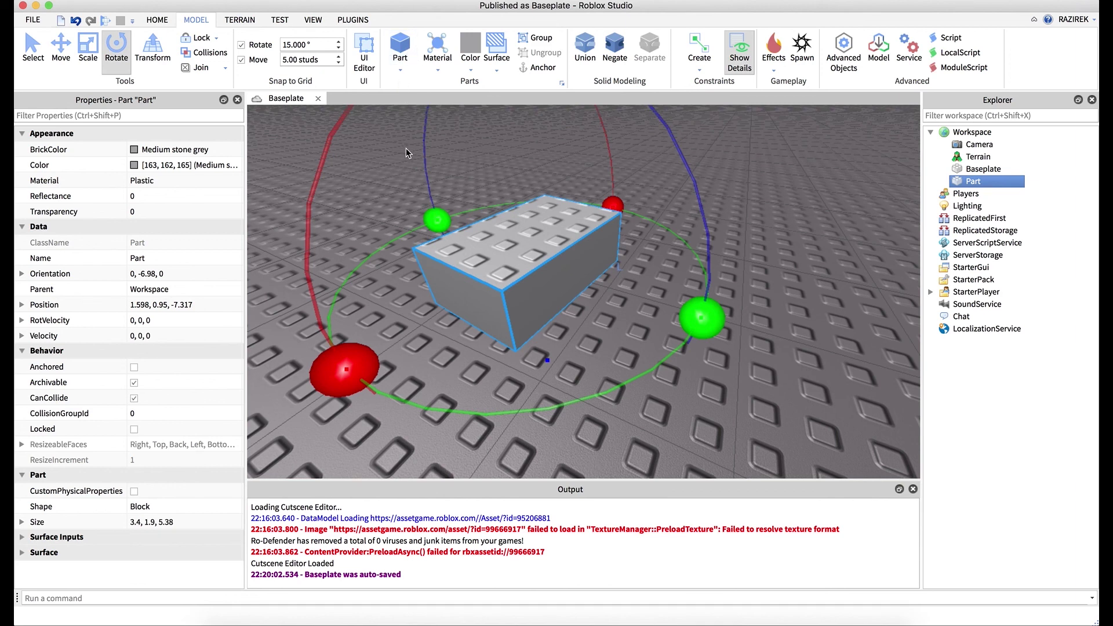
scroll(513, 182, "down", 3)
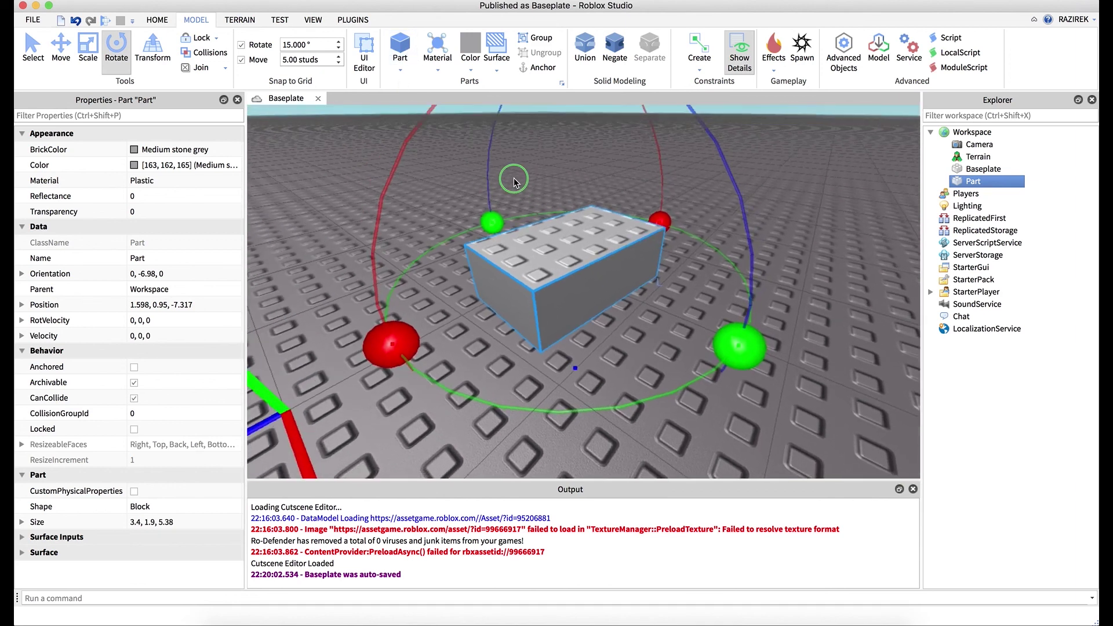
scroll(513, 182, "down", 3)
scroll(513, 181, "down", 3)
scroll(513, 181, "up", 5)
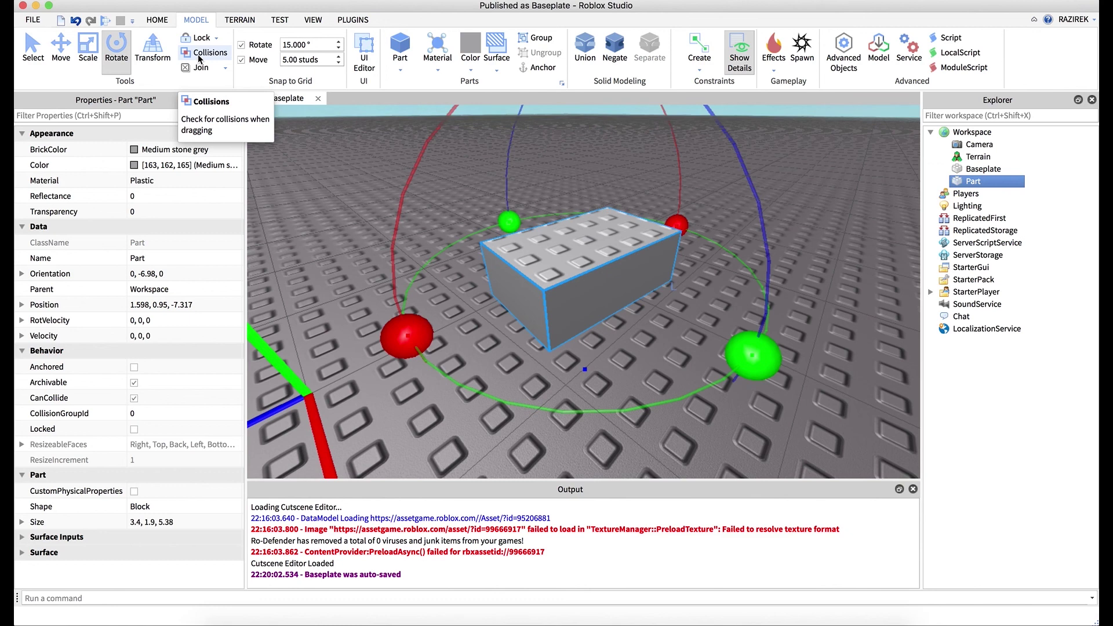
Insert a second block and scale it to 4 by 6 by 7 studs
left_click(548, 161)
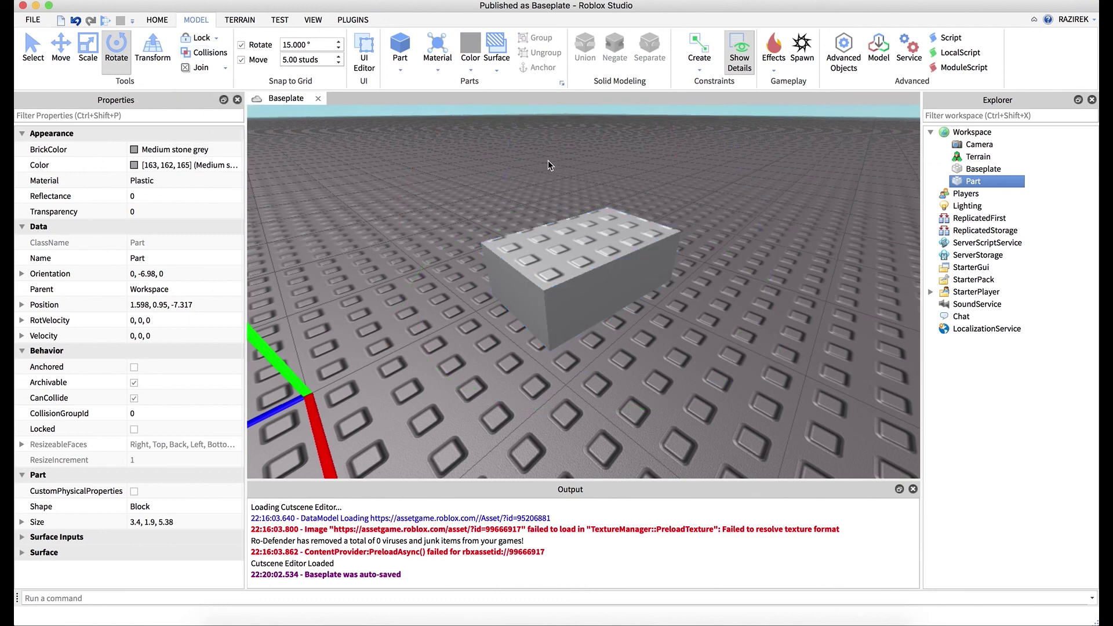
right_click_drag(578, 198, 514, 165)
left_click(399, 52)
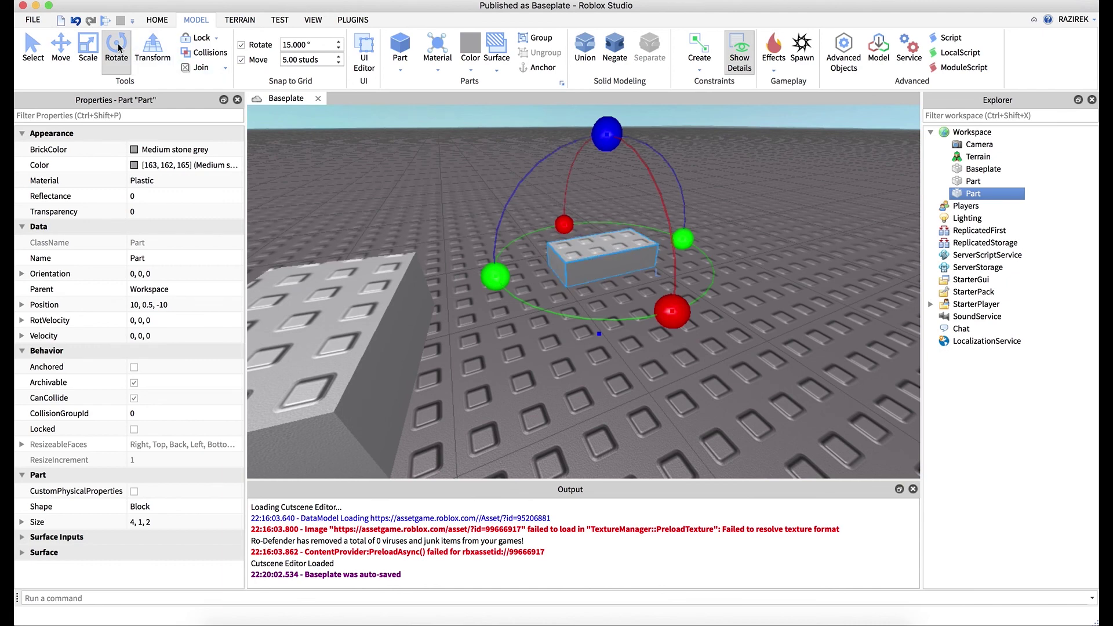
left_click(88, 48)
left_click_drag(601, 189, 610, 80)
left_click_drag(680, 199, 340, 156)
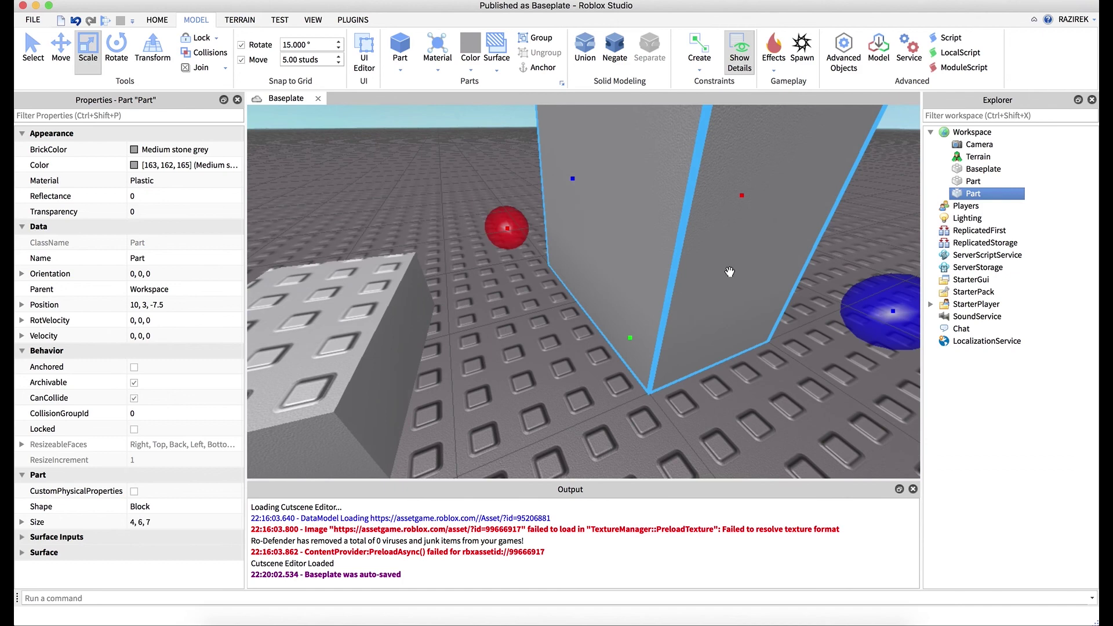
Turn off move snap and slide the grey block to about 2.9, 0.95, -12.2
left_click(317, 257)
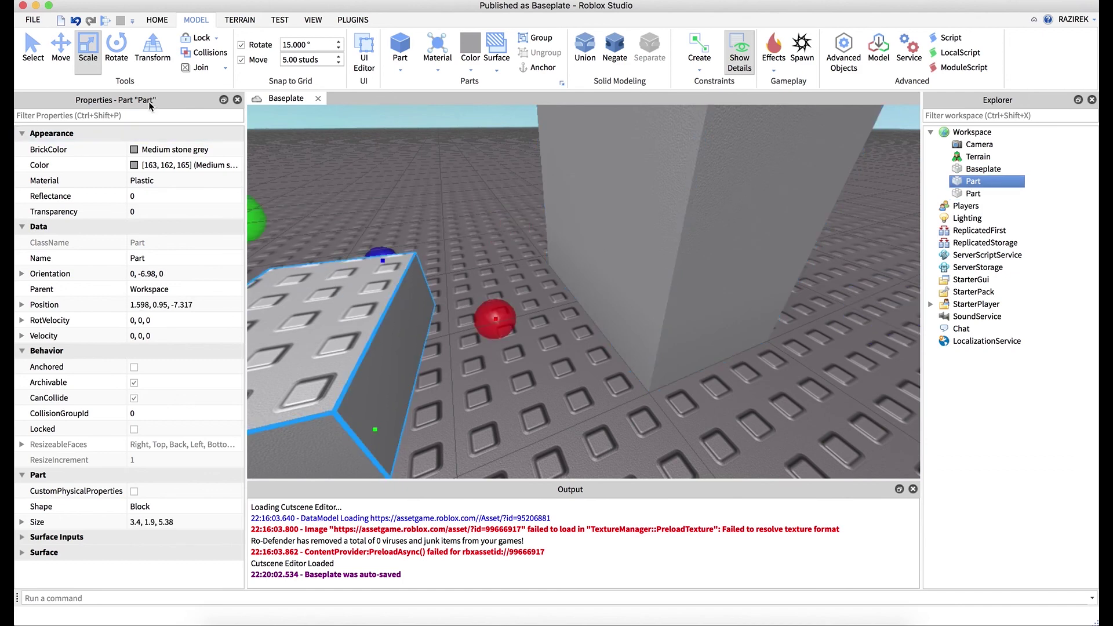
left_click(60, 47)
scroll(409, 196, "down", 3)
scroll(419, 199, "down", 3)
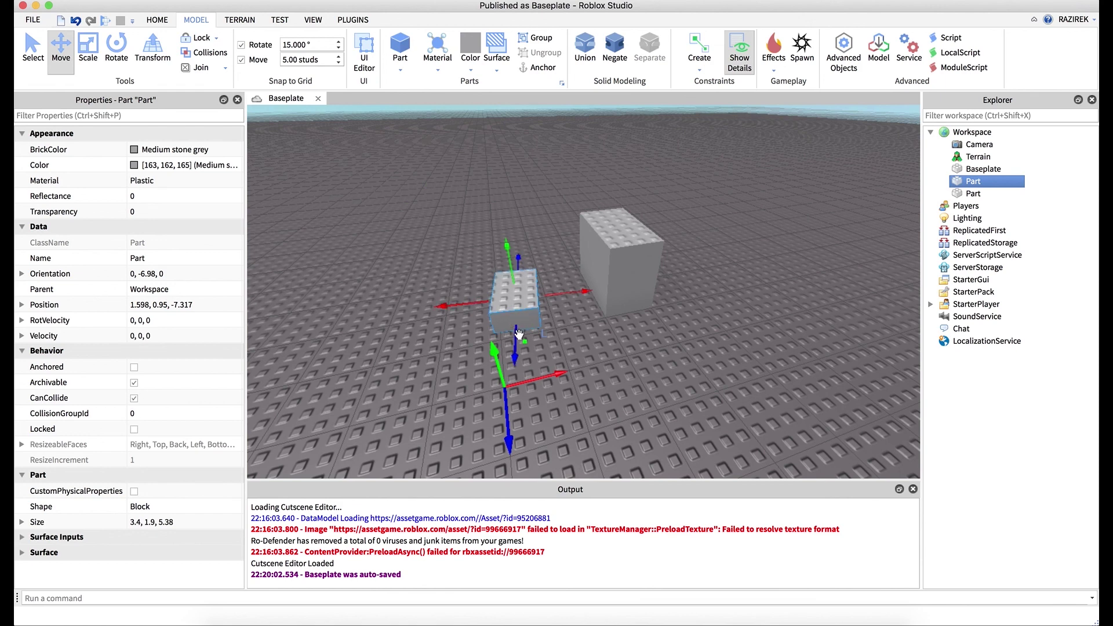
left_click_drag(517, 341, 518, 300)
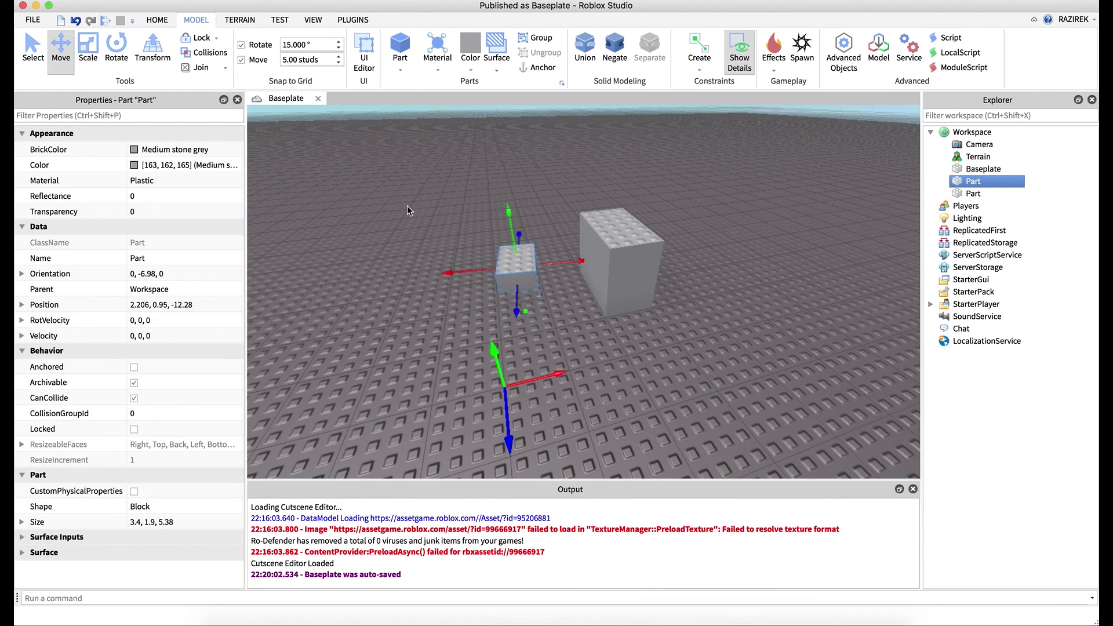
left_click(243, 59)
left_click_drag(441, 270, 490, 270)
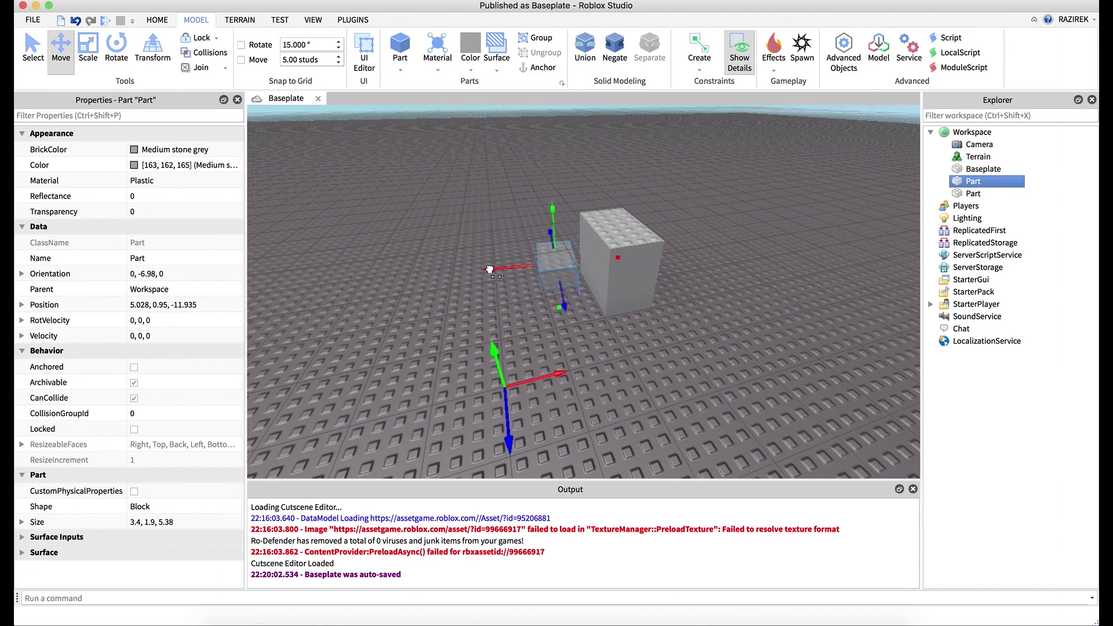
mouse_move(490, 270)
left_mouse_down()
mouse_move(529, 272)
mouse_move(462, 280)
left_mouse_up()
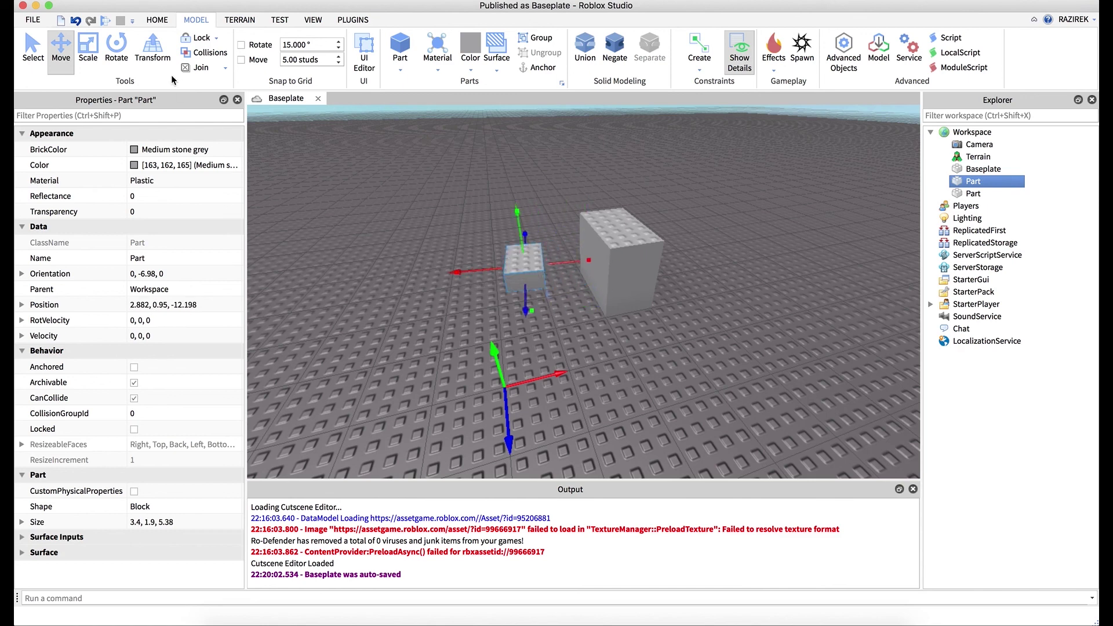
Enable Collisions and push the small block against the tall block, about 4.9, 0.95, -7.8
left_click(192, 57)
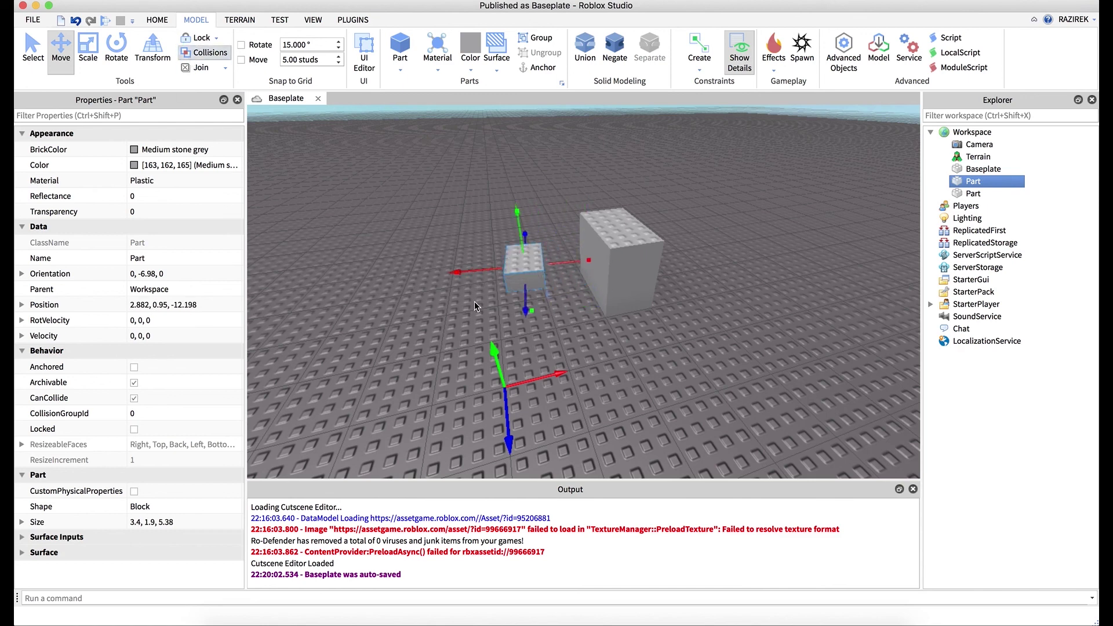
mouse_move(466, 274)
left_mouse_down()
mouse_move(615, 277)
mouse_move(529, 288)
left_mouse_up()
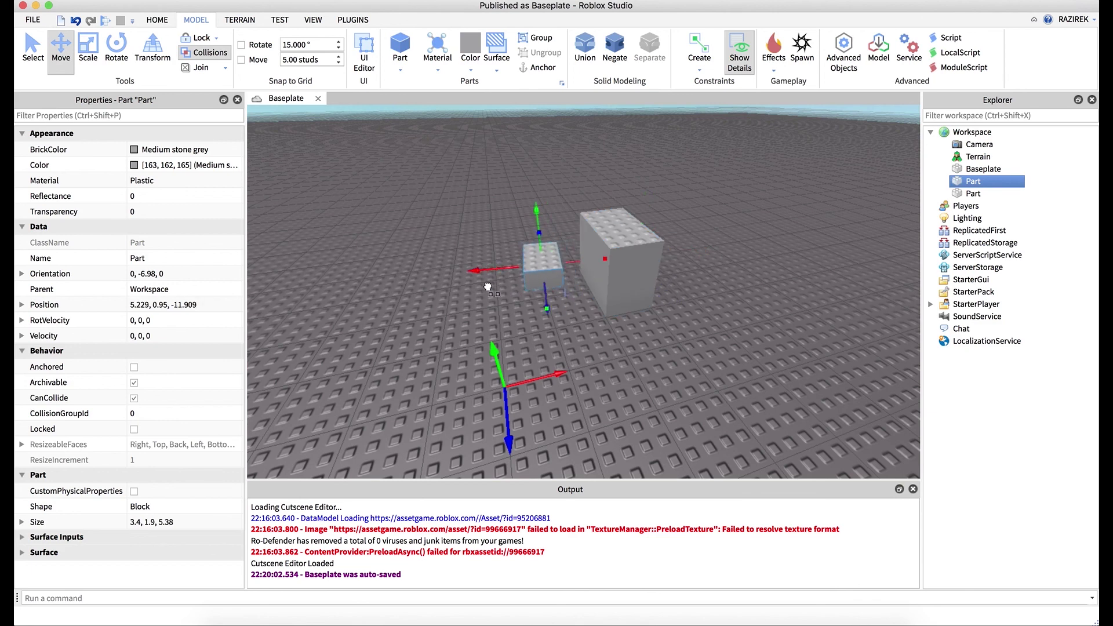
mouse_move(529, 288)
left_mouse_down()
mouse_move(556, 292)
mouse_move(491, 289)
left_mouse_up()
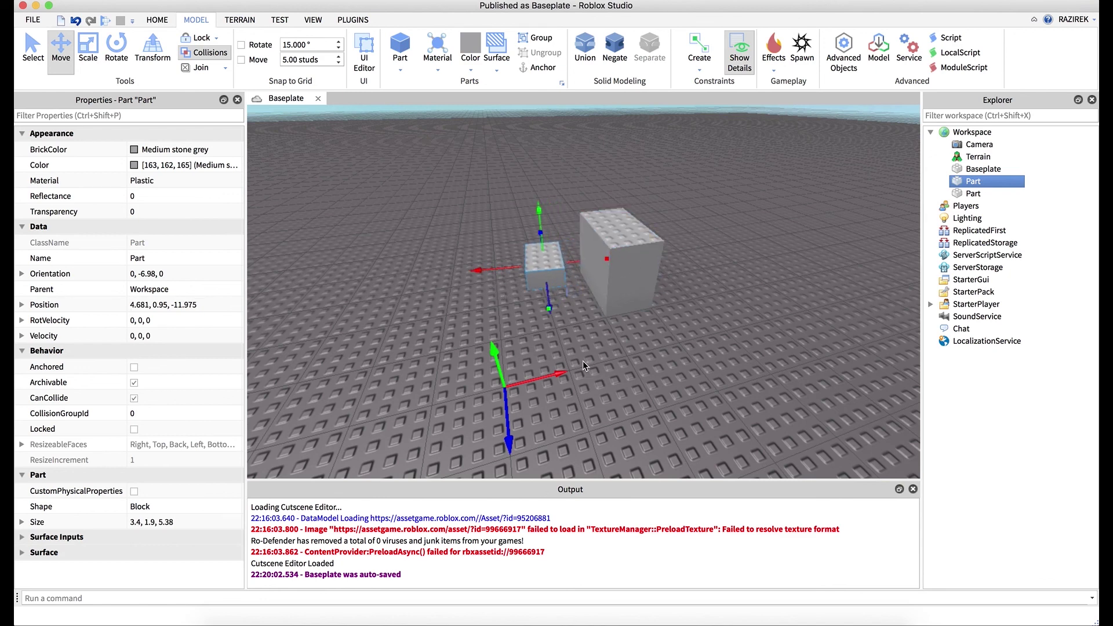
left_click_drag(547, 295, 551, 322)
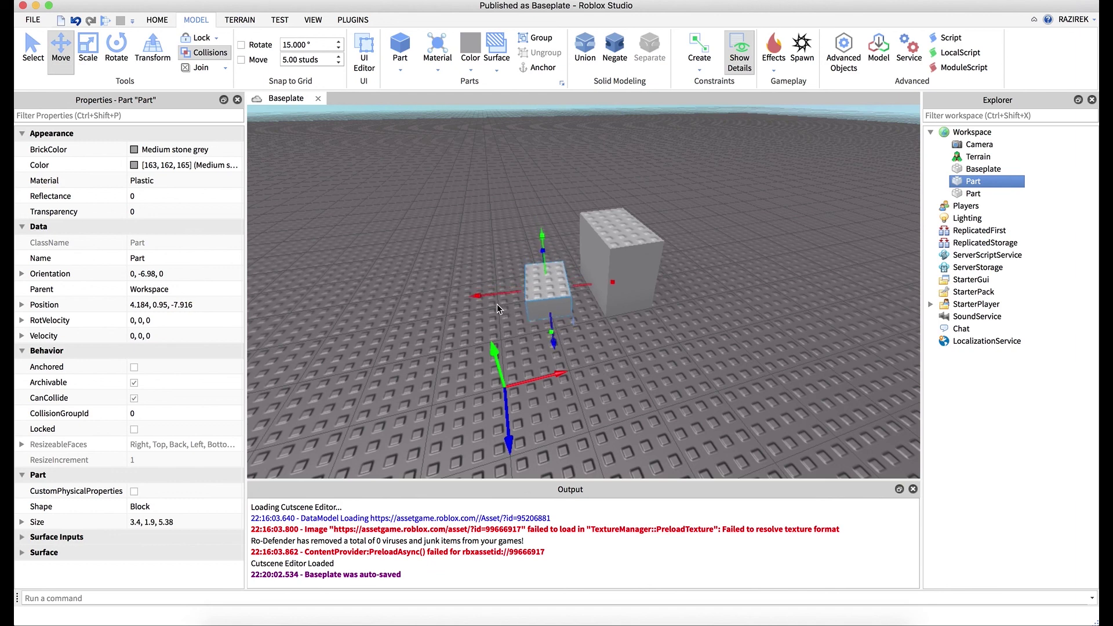
mouse_move(477, 296)
left_mouse_down()
mouse_move(536, 296)
mouse_move(479, 295)
left_mouse_up()
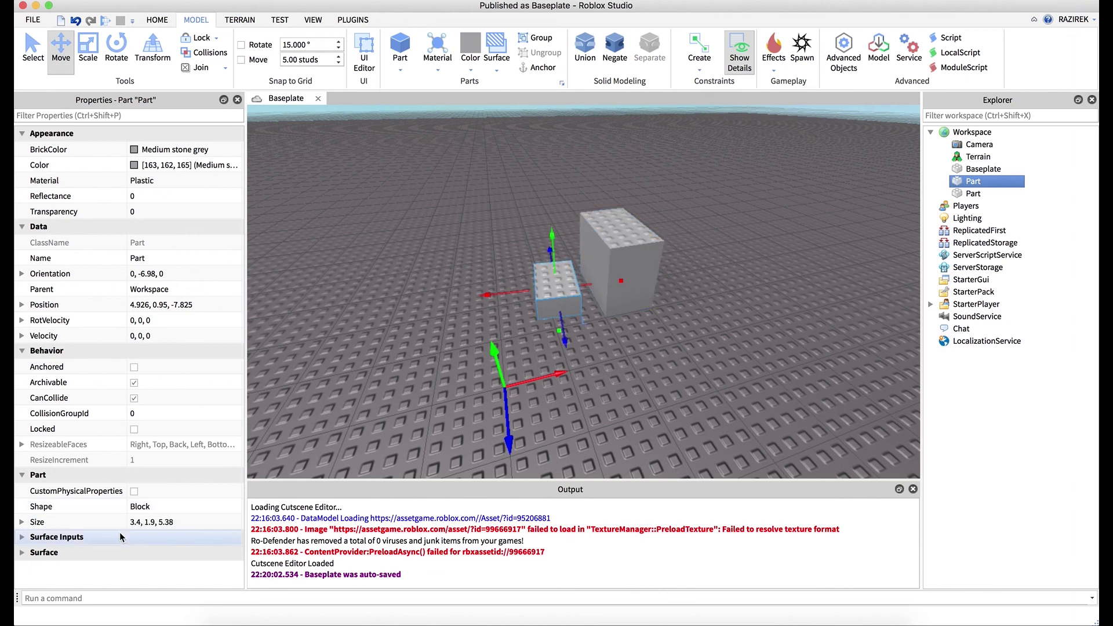
Set the small block's BottomSurface and TopSurface to Smooth
left_click(23, 553)
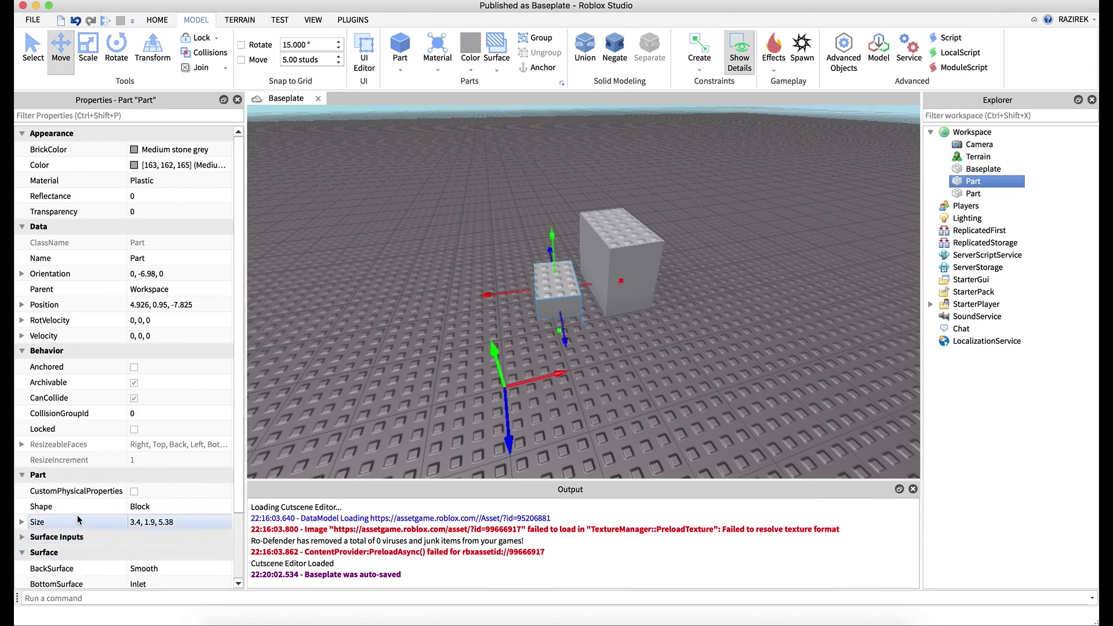
scroll(53, 530, "down", 2)
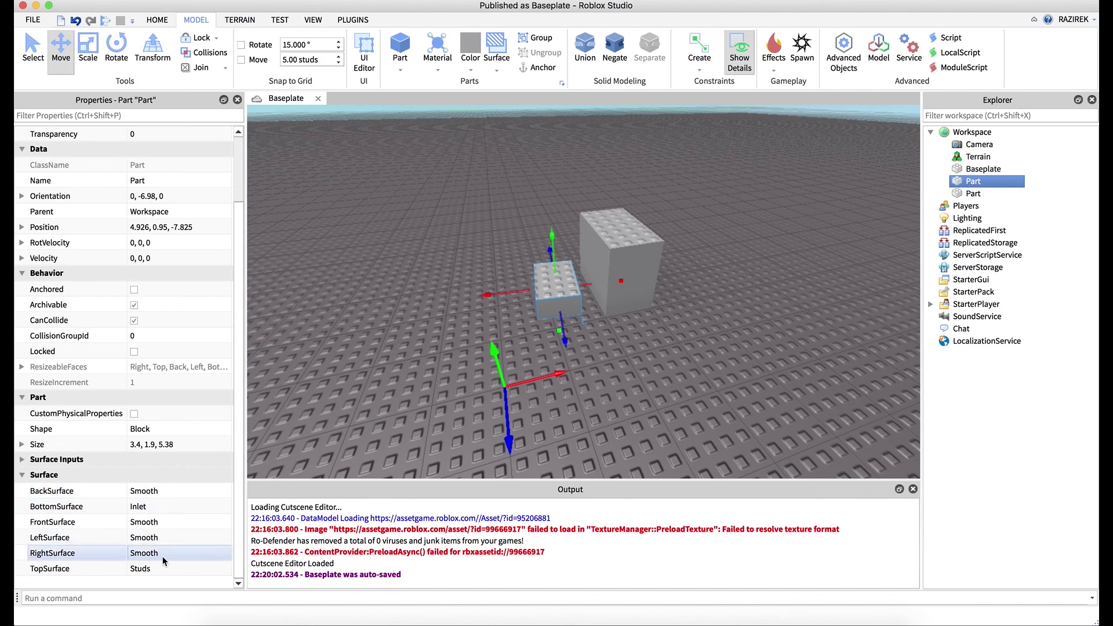
left_click(157, 511)
left_click(157, 510)
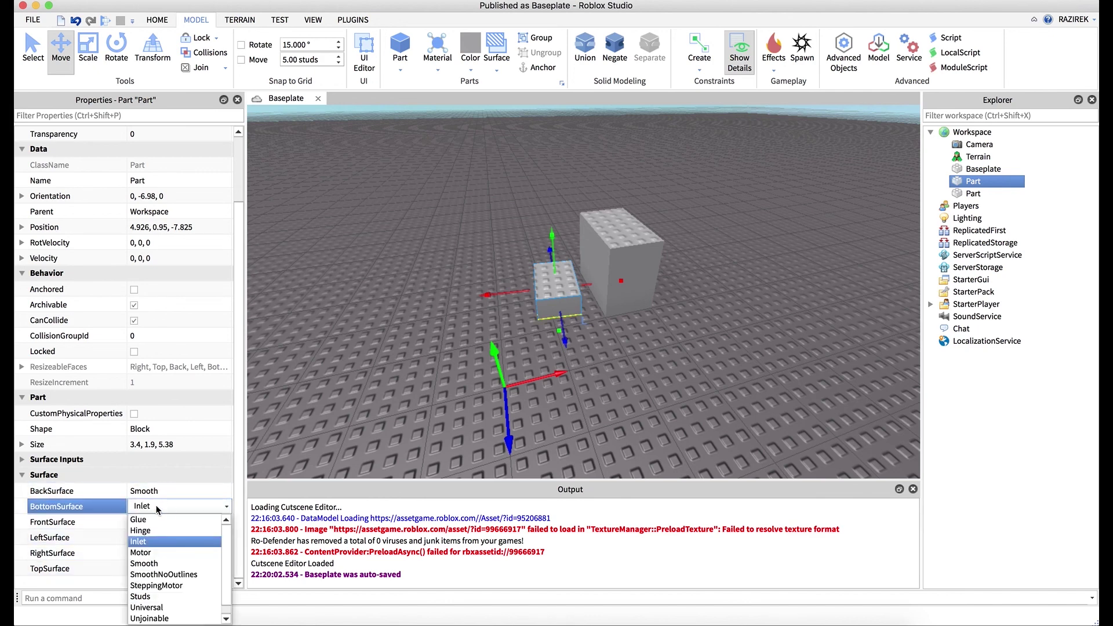
left_click(155, 562)
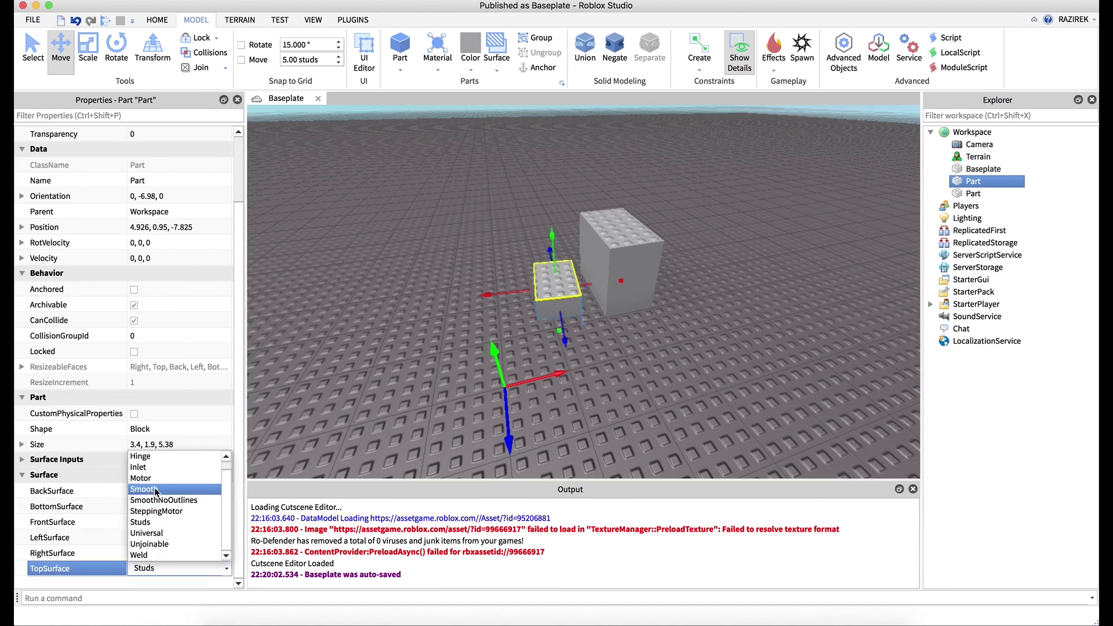
left_click(155, 492)
left_click(408, 333)
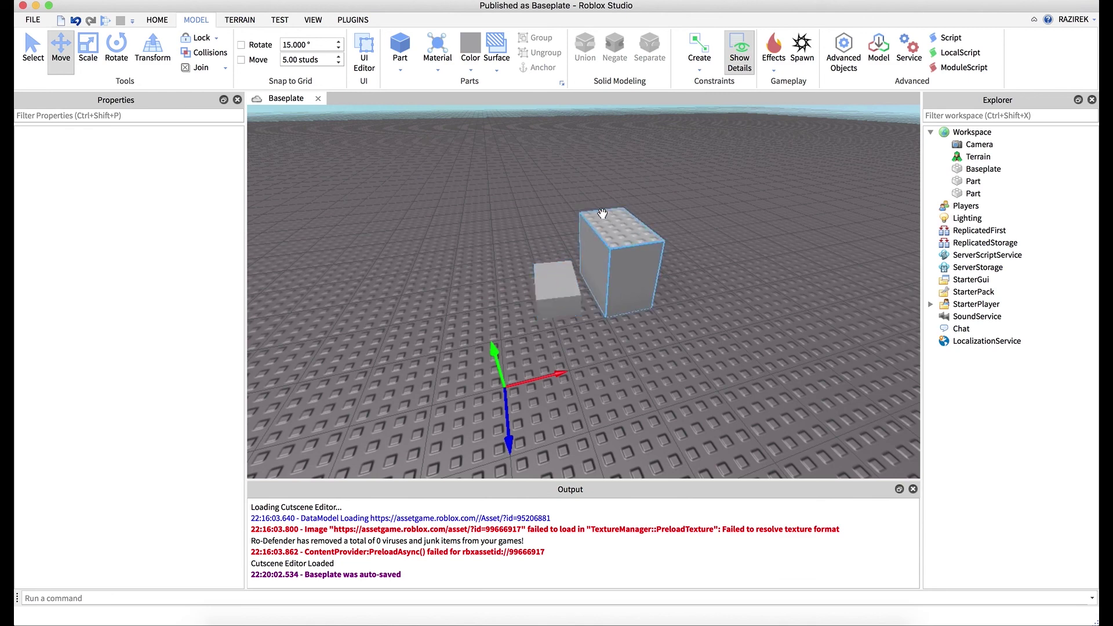
Confirm BackSurface is Smooth and reselect the small block
left_click(559, 285)
scroll(180, 554, "down", 3)
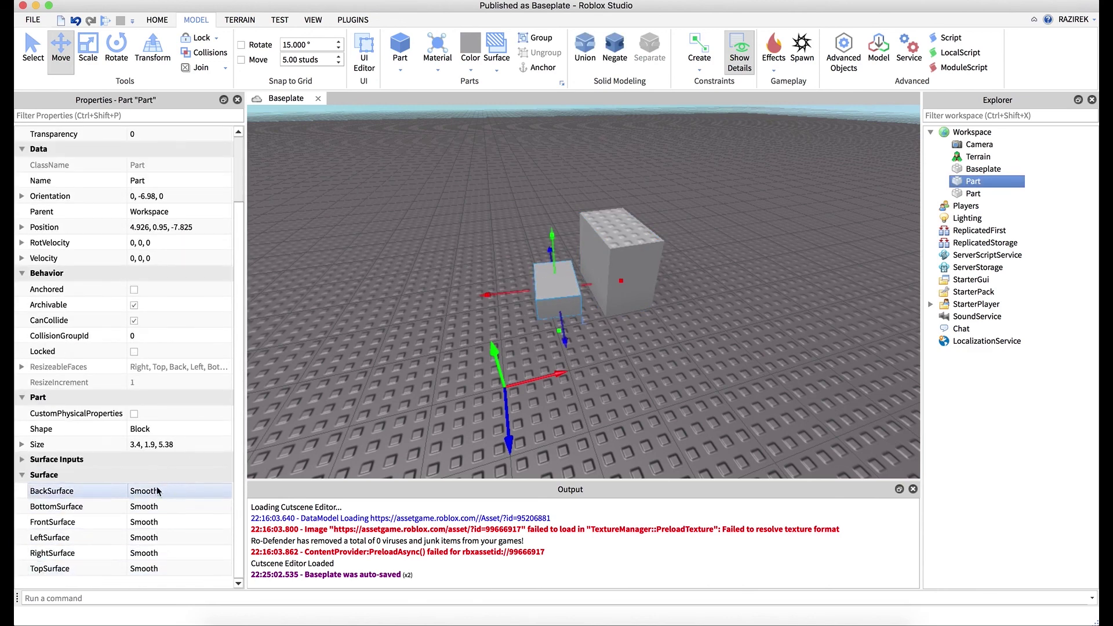
left_click(170, 491)
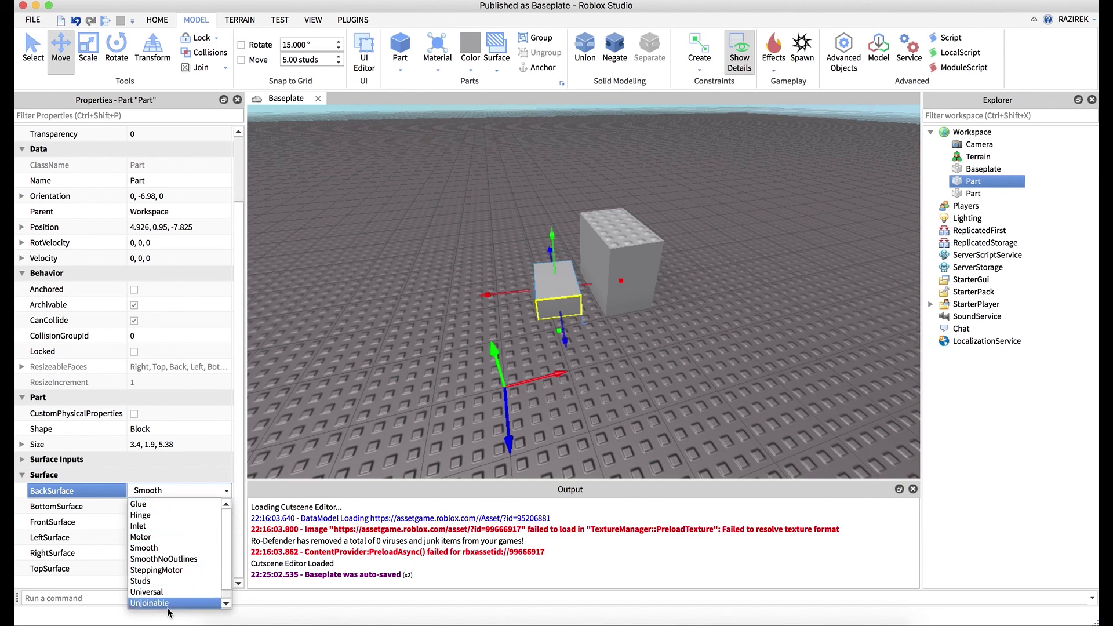
scroll(176, 557, "down", 1)
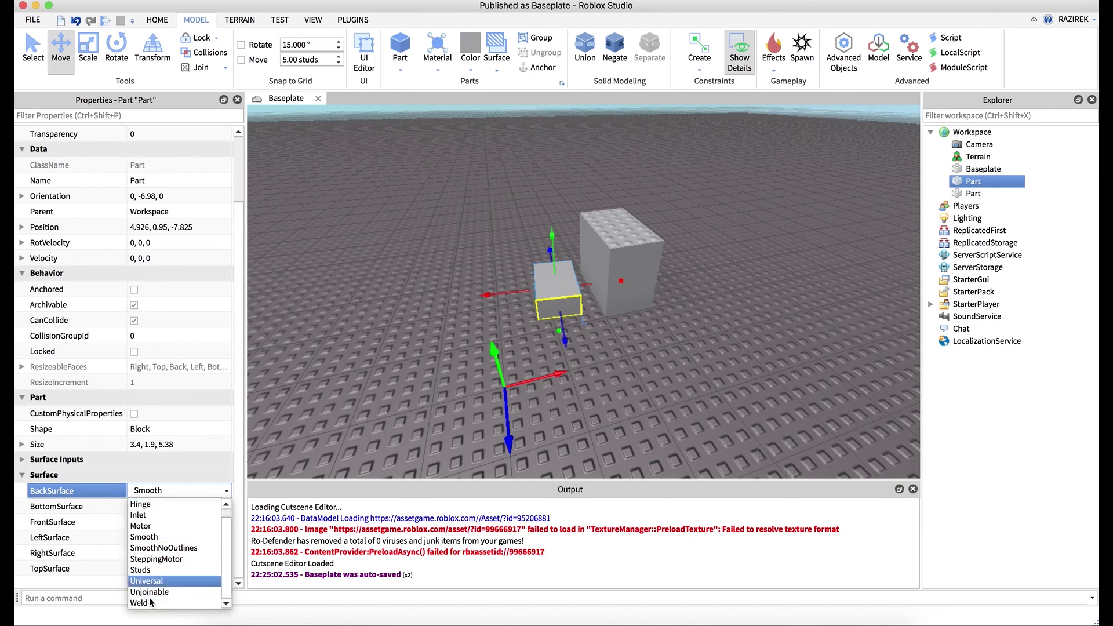
left_click(186, 492)
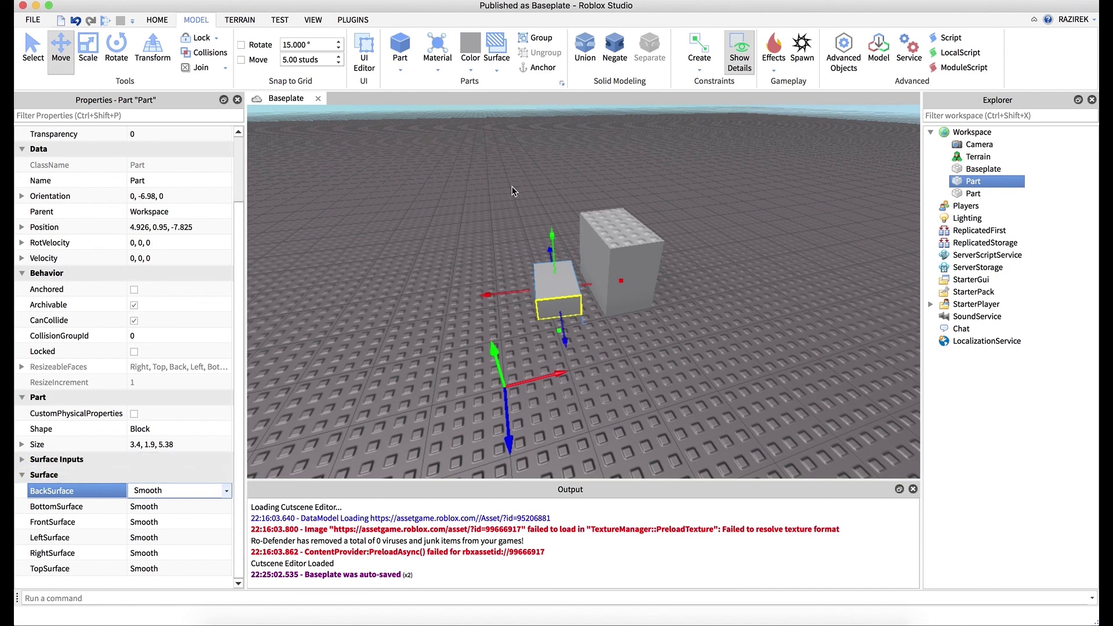
left_click(521, 256)
mouse_move(561, 300)
left_mouse_down()
mouse_move(489, 313)
mouse_move(498, 306)
left_mouse_up()
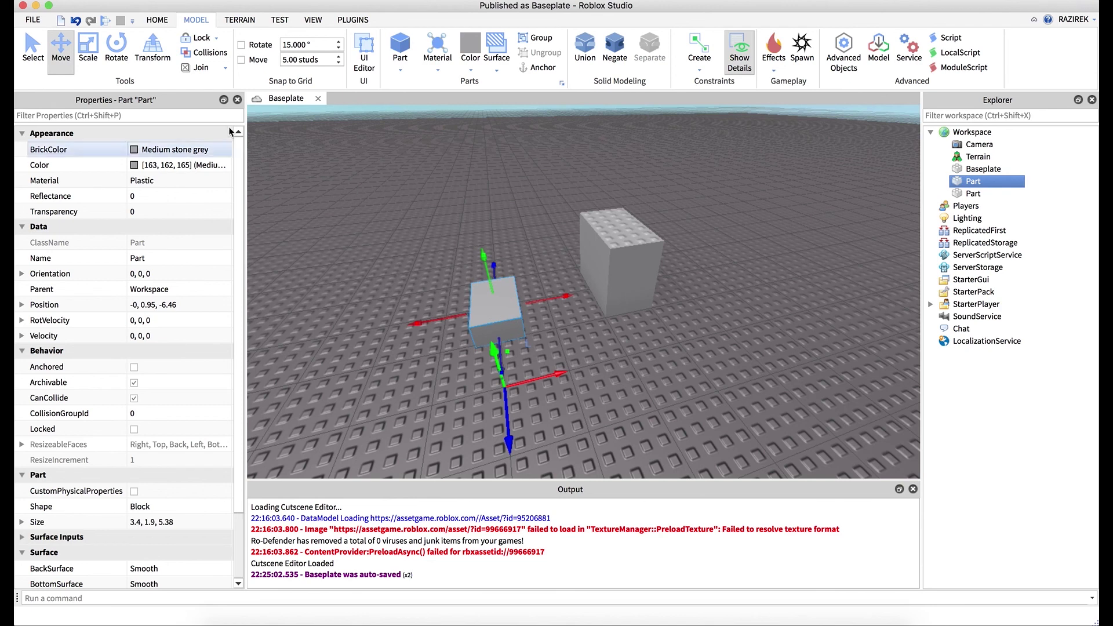